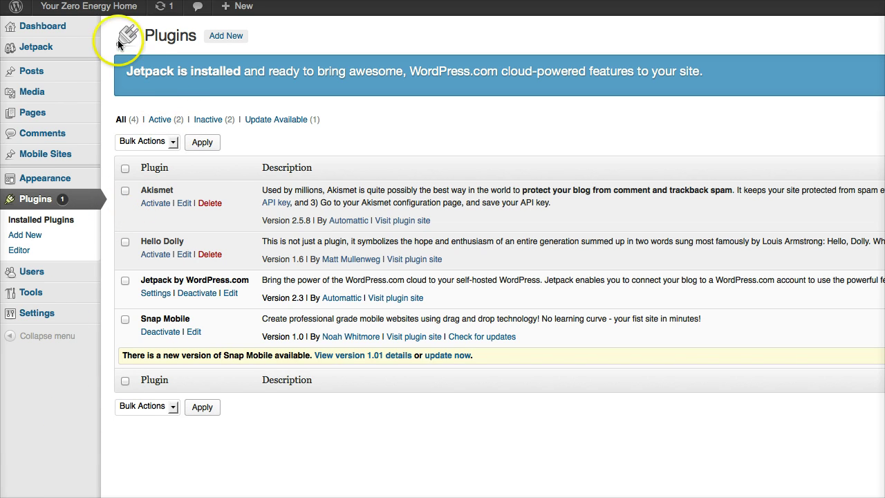
# Visit the public homepage of Your Zero Energy Home and return to the admin dashboard.
pyautogui.click(85, 13)
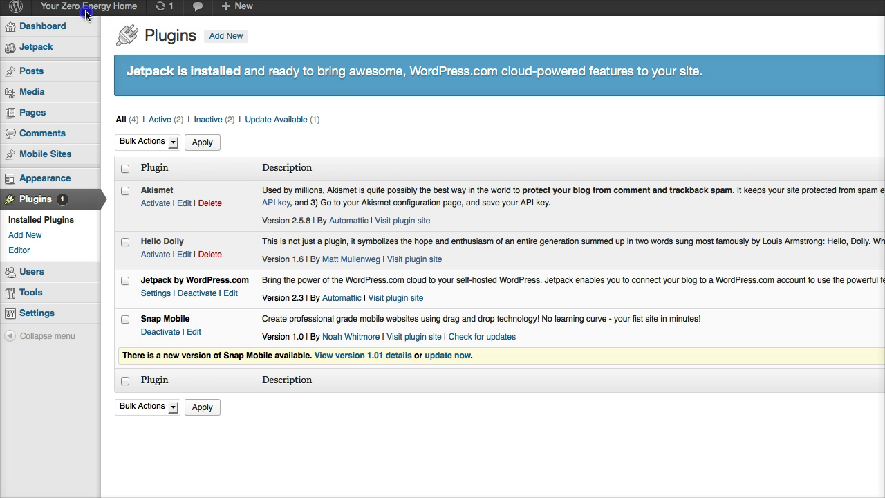
pyautogui.click(86, 13)
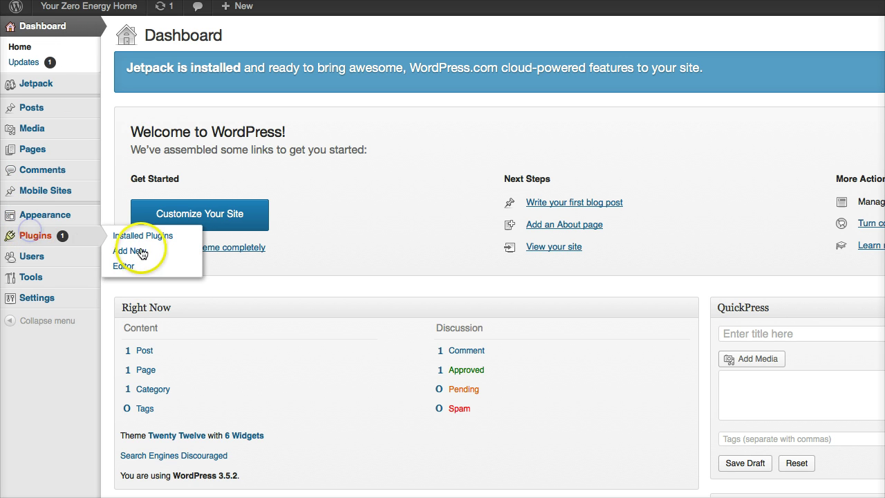
# Delete the Hello Dolly plugin from Installed Plugins, confirming removal of its files.
pyautogui.click(144, 235)
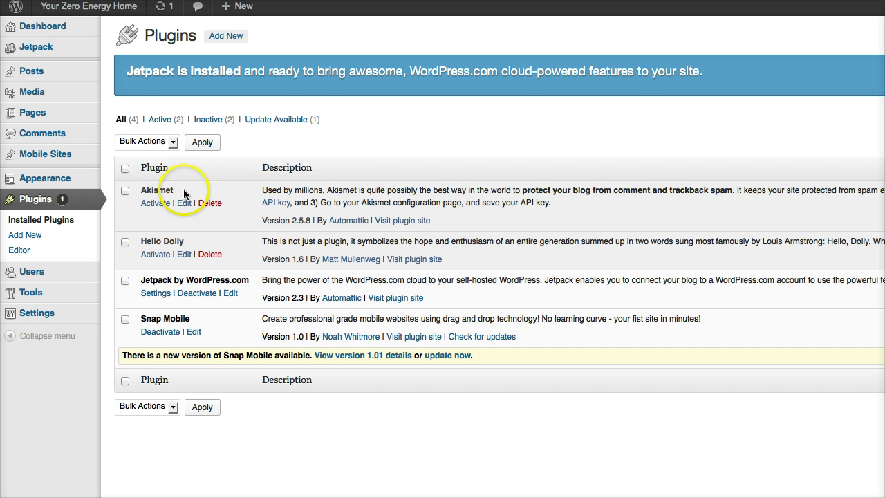
pyautogui.click(212, 254)
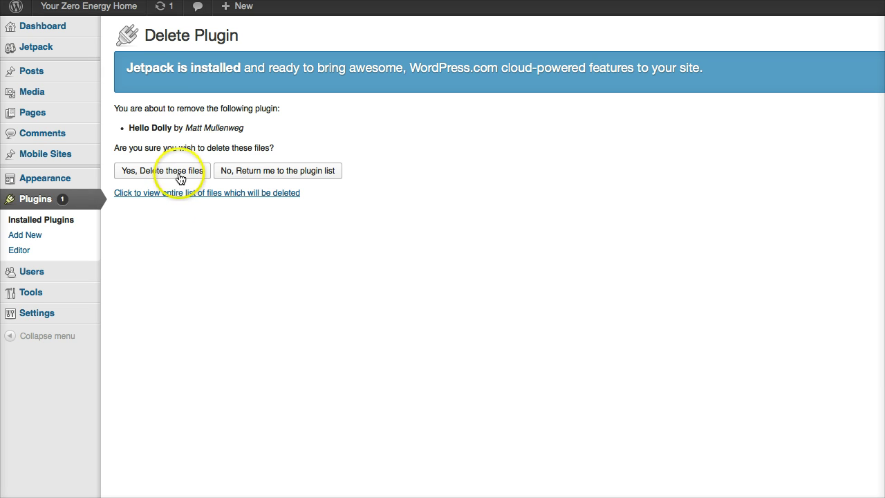
pyautogui.click(179, 172)
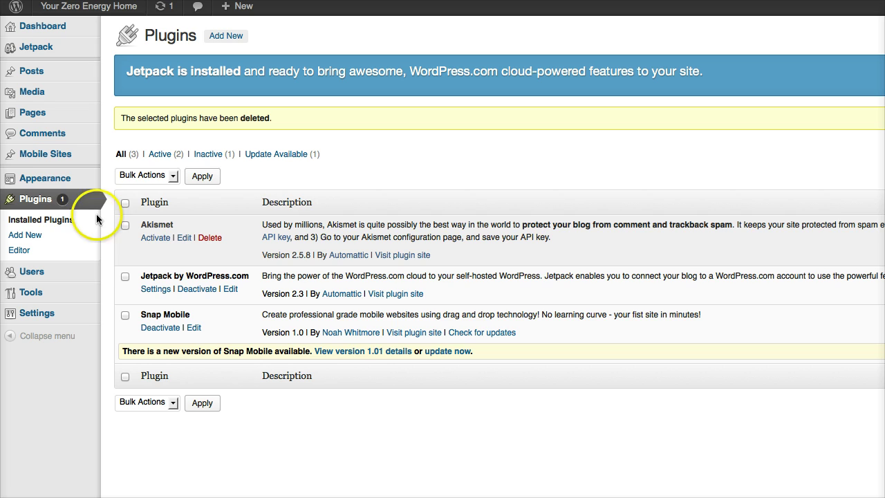
pyautogui.moveTo(45, 154)
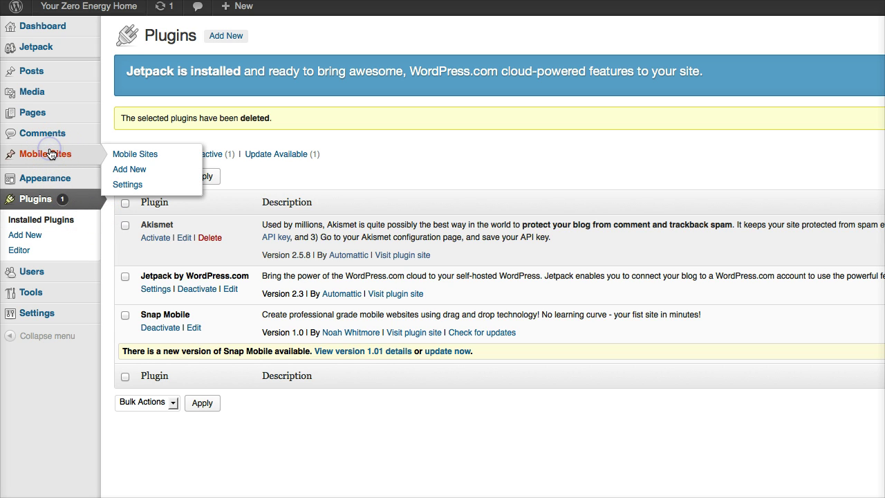
# Create a new mobile site draft titled 'Your Zero Energy Home'.
pyautogui.click(131, 153)
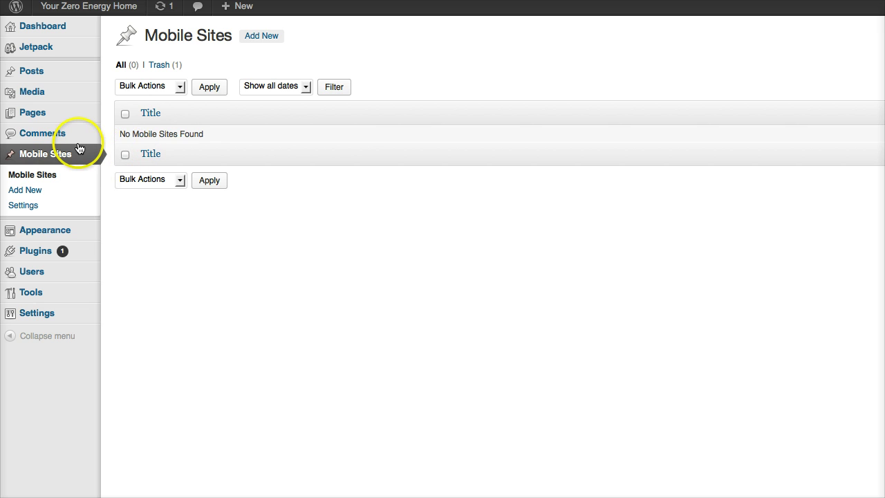
pyautogui.click(24, 190)
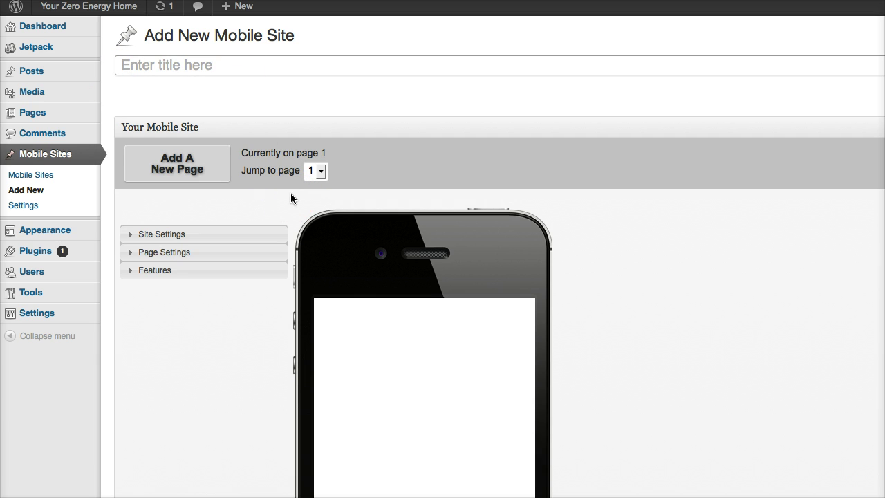
pyautogui.write('Your Zero')
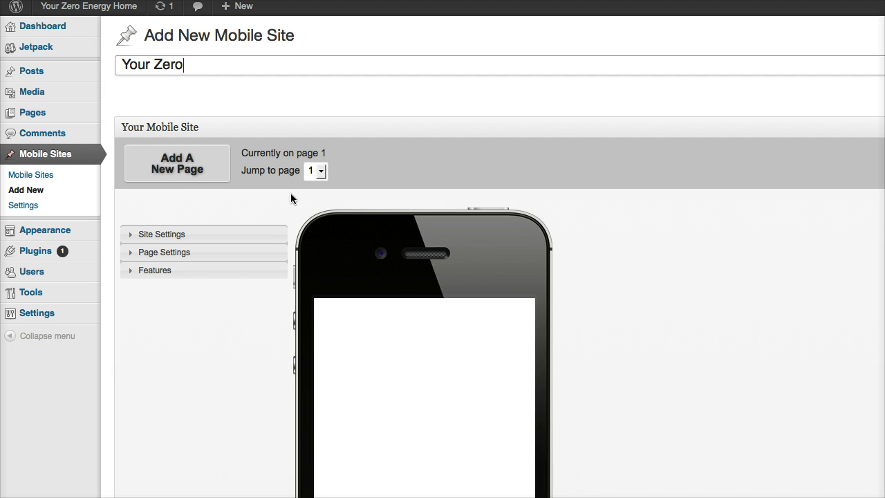
pyautogui.write(' Energy')
pyautogui.write(' Home')
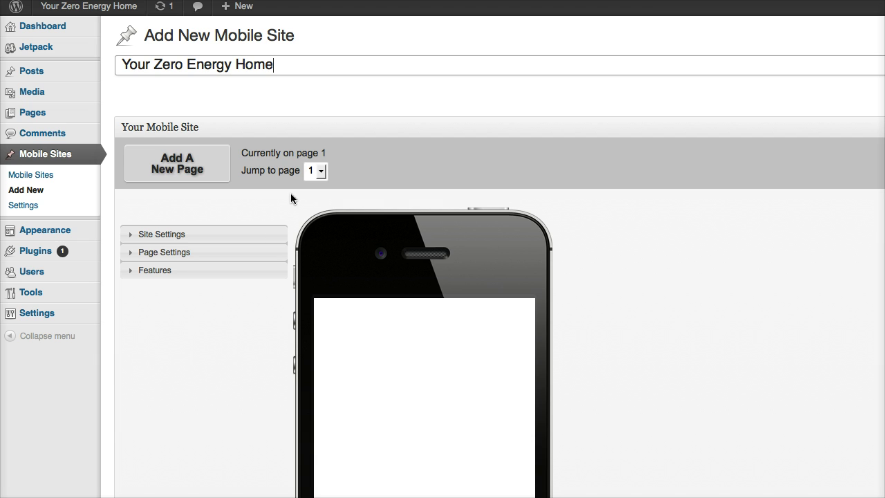
pyautogui.click(387, 186)
# Leave the Site Settings menu type at Icons and Text and show the first page's settings.
pyautogui.click(130, 235)
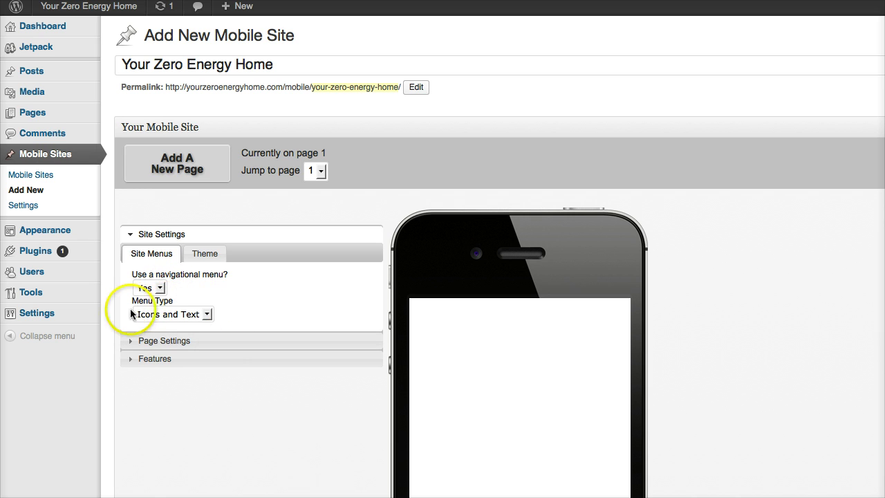
pyautogui.click(207, 314)
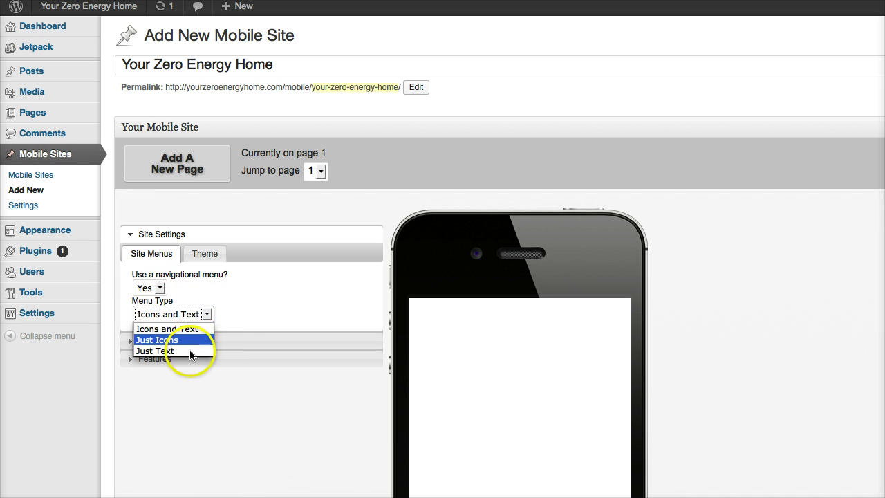
pyautogui.click(230, 312)
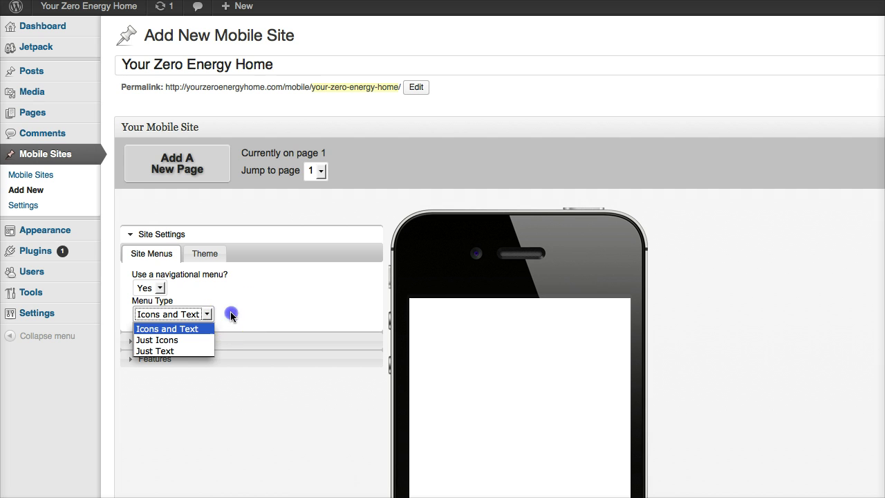
pyautogui.click(136, 342)
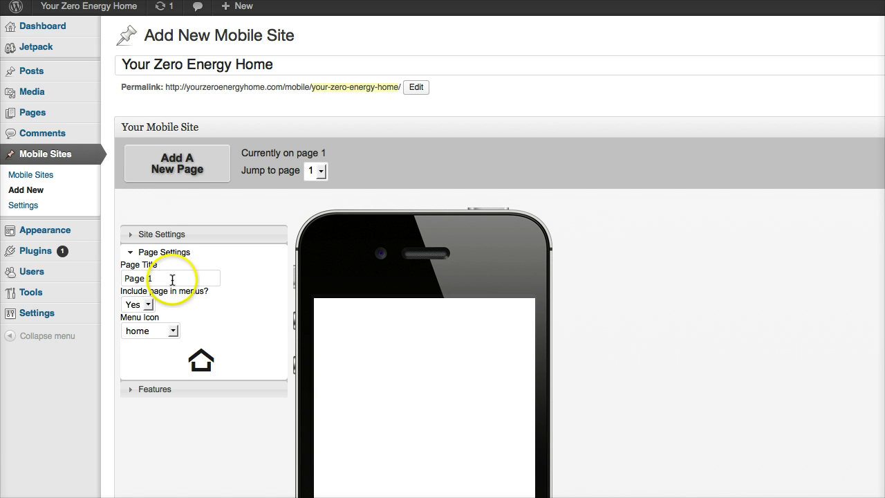
# Retitle the first page from 'Page 1' to 'Home', keeping it in the menus.
pyautogui.scroll(-5, 172, 279)
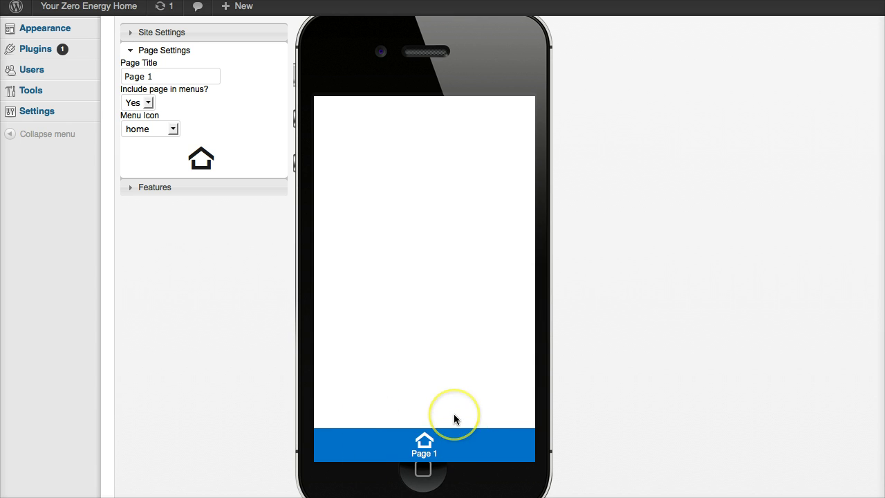
pyautogui.click(174, 74)
pyautogui.write('Home')
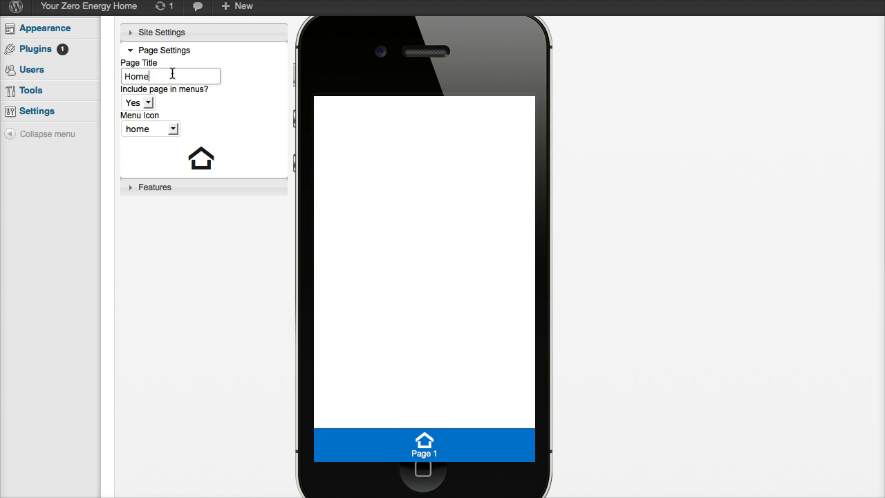
pyautogui.click(147, 102)
pyautogui.click(147, 103)
# Try the pencil menu icon, then restore the house icon for the Home page.
pyautogui.click(172, 128)
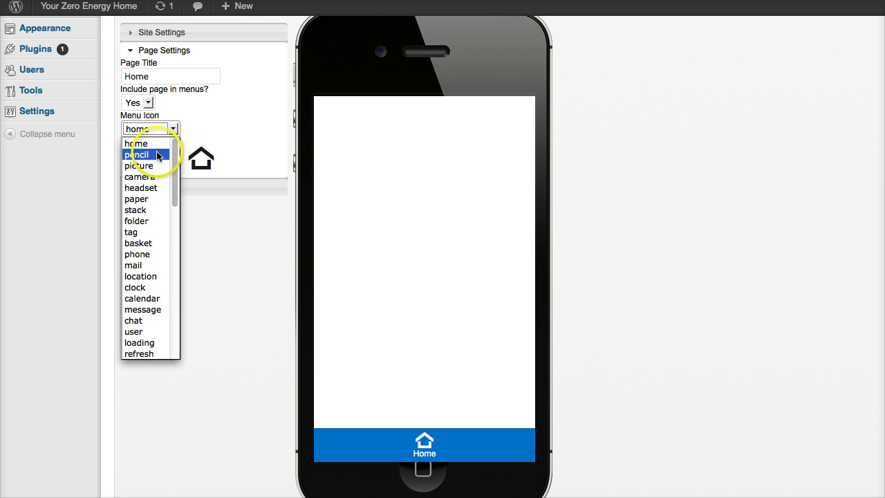
pyautogui.click(156, 154)
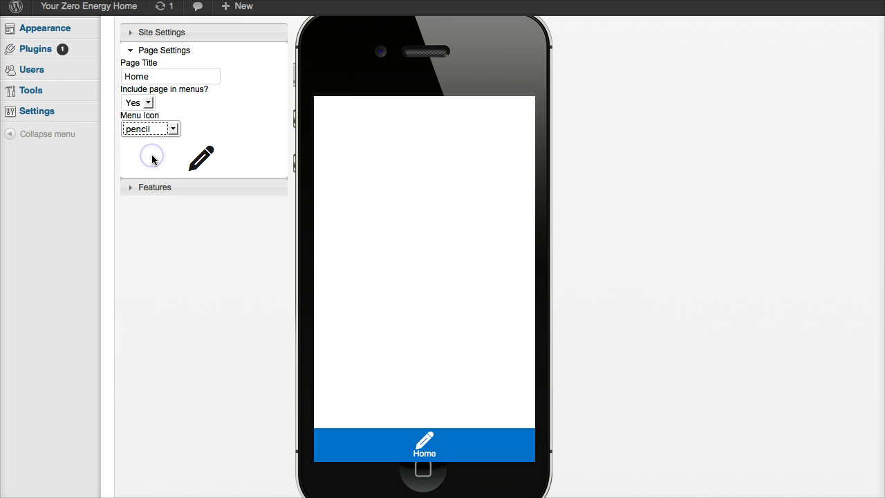
pyautogui.click(172, 132)
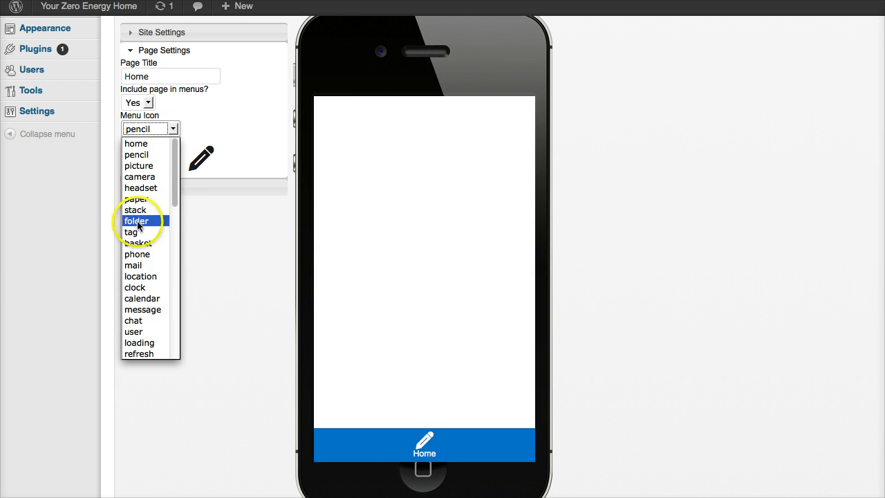
pyautogui.click(146, 148)
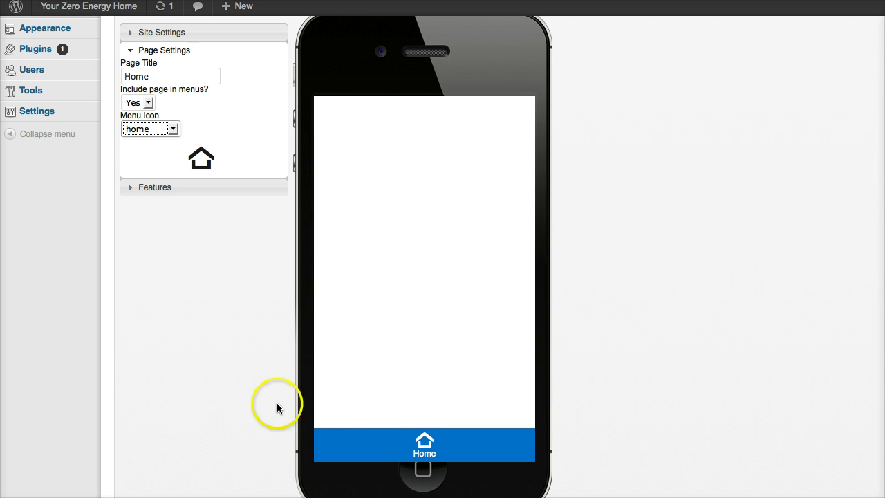
# Browse the Features list, theme colour and menu options, leaving the colours unchanged.
pyautogui.click(128, 190)
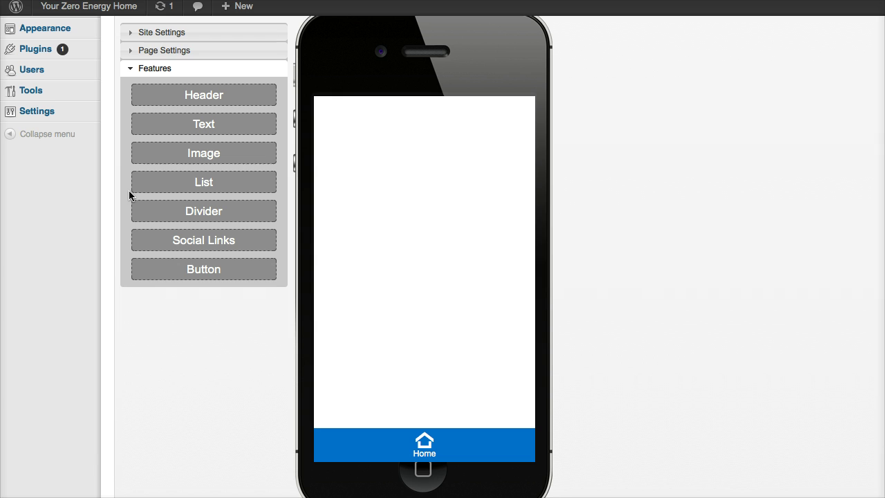
pyautogui.click(173, 96)
pyautogui.click(131, 33)
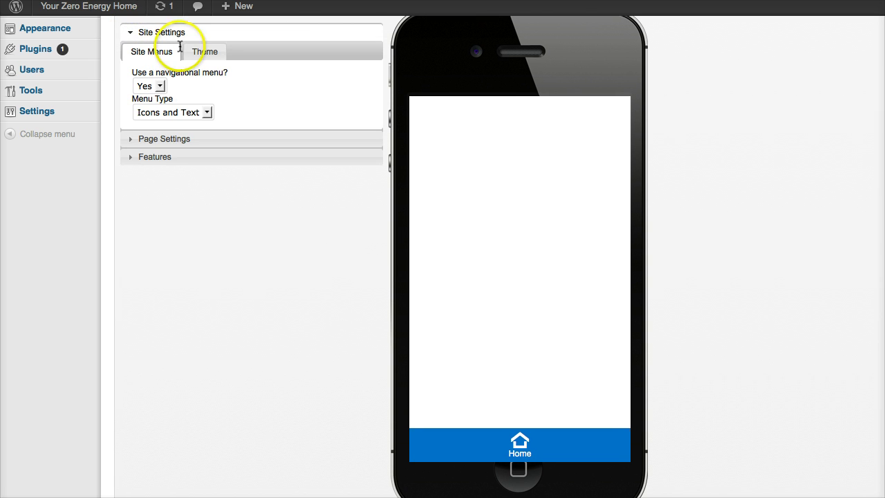
pyautogui.click(205, 54)
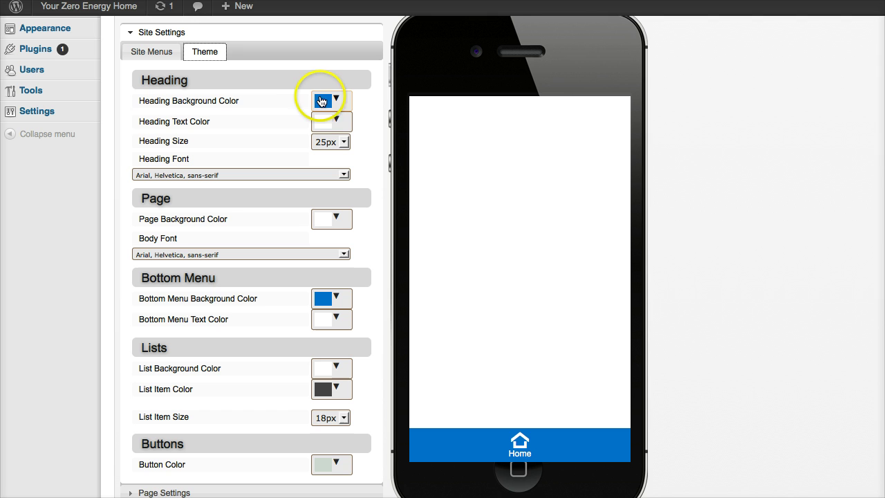
pyautogui.click(322, 101)
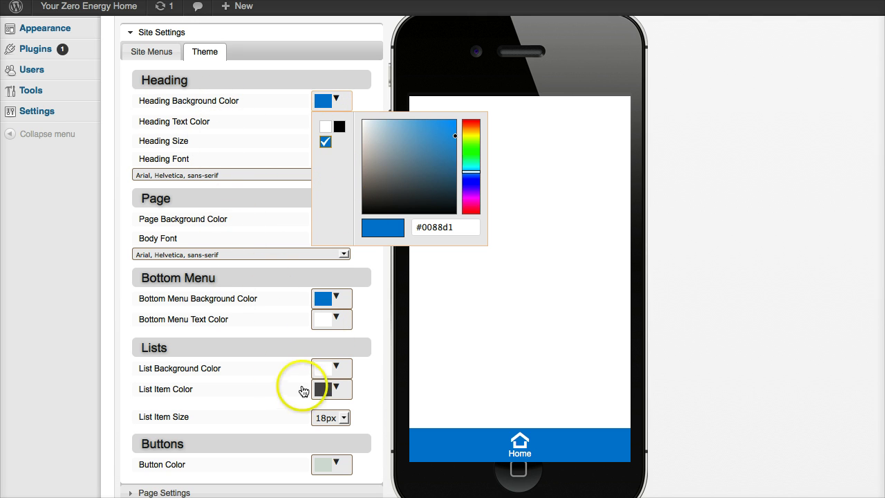
pyautogui.click(324, 97)
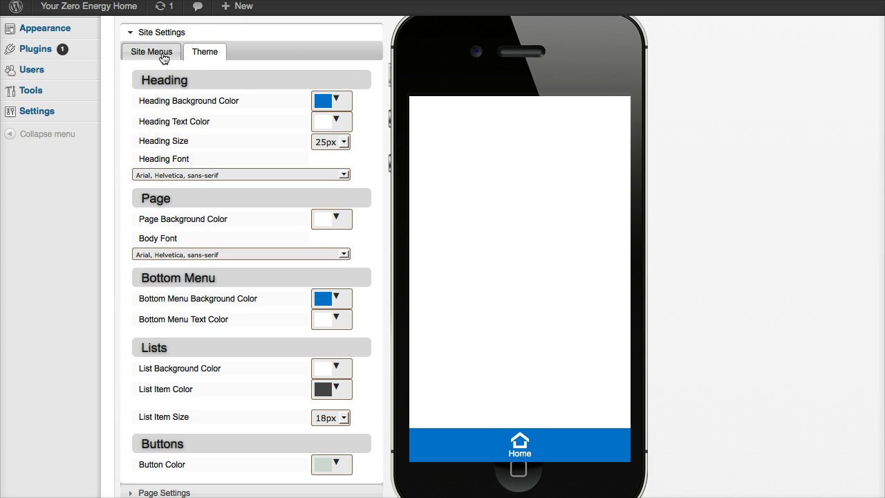
pyautogui.click(159, 52)
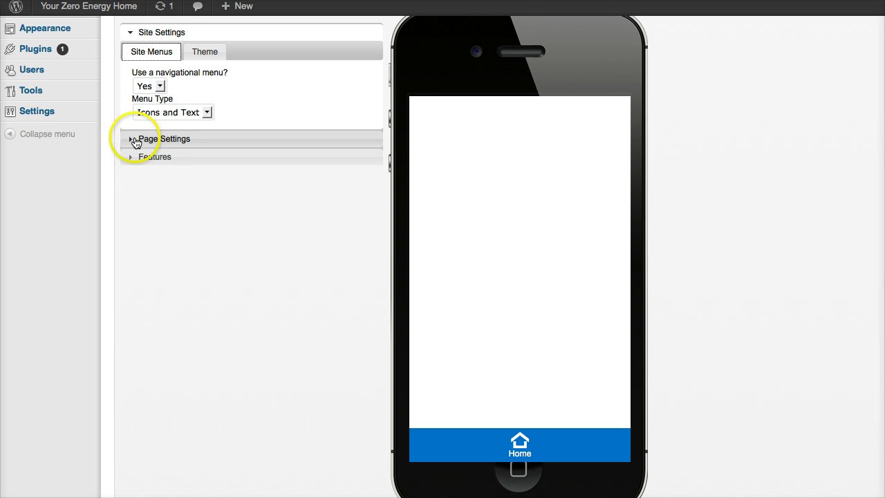
pyautogui.click(130, 157)
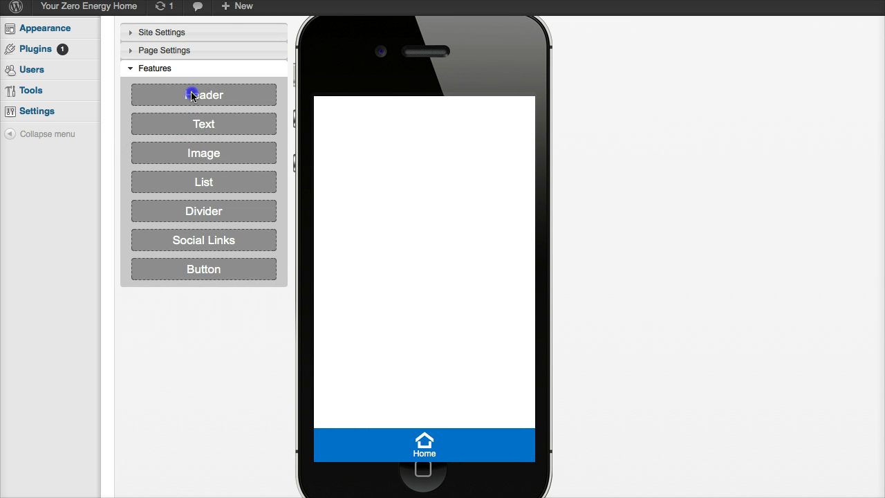
# Add a Header block atop the page and set its text to 'Your Zero Energy Home'.
pyautogui.moveTo(192, 96)
pyautogui.mouseDown()
pyautogui.moveTo(338, 122)
pyautogui.moveTo(376, 120)
pyautogui.mouseUp()
pyautogui.click(376, 120)
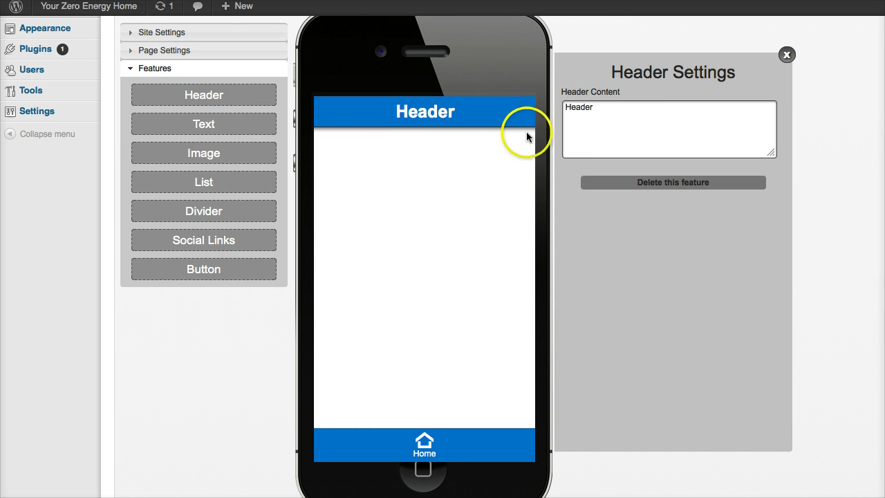
pyautogui.click(594, 109)
pyautogui.press('BackSpace')
pyautogui.press('BackSpace')
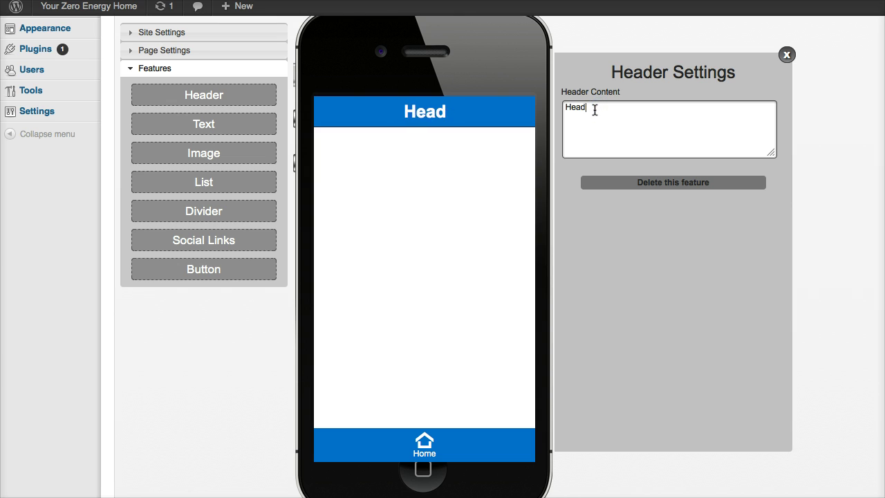
pyautogui.press('BackSpace')
pyautogui.press('BackSpace')
pyautogui.press('BackSpace')
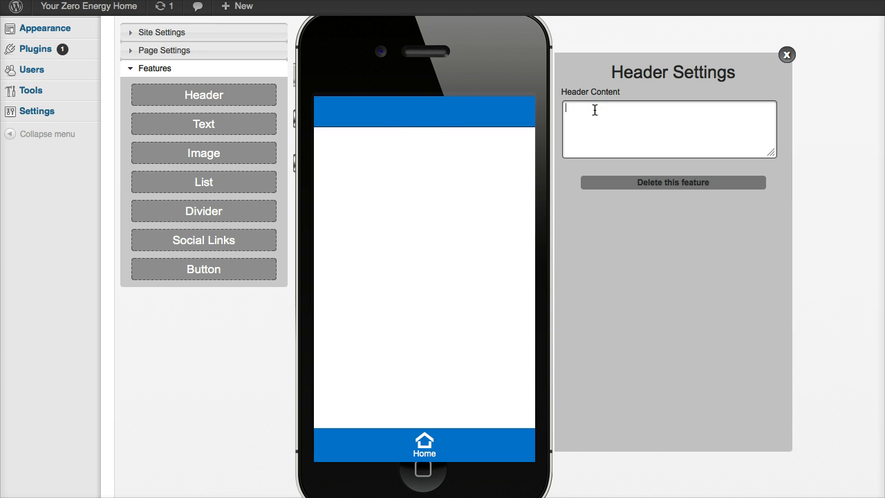
pyautogui.write('Your Ze')
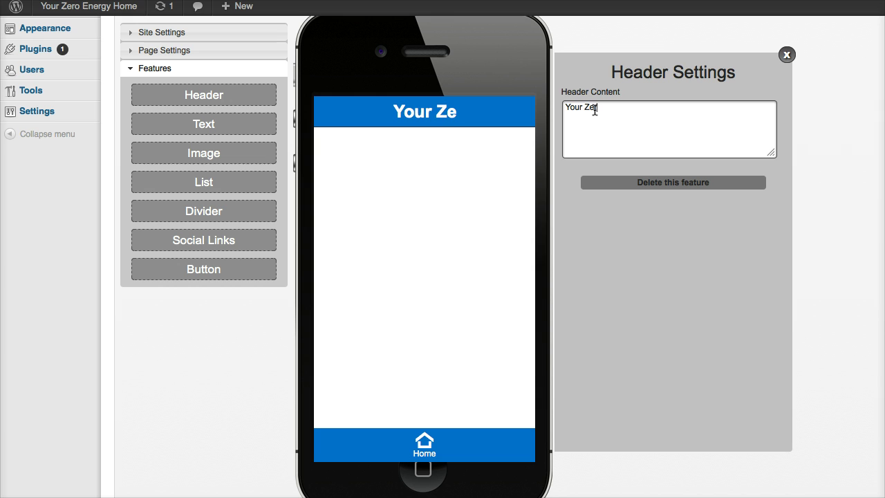
pyautogui.write('ro Home ')
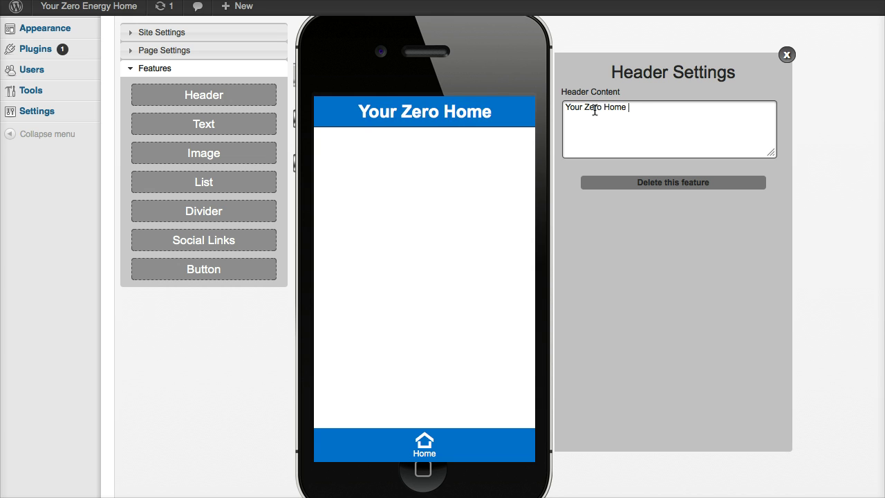
pyautogui.write('Energy')
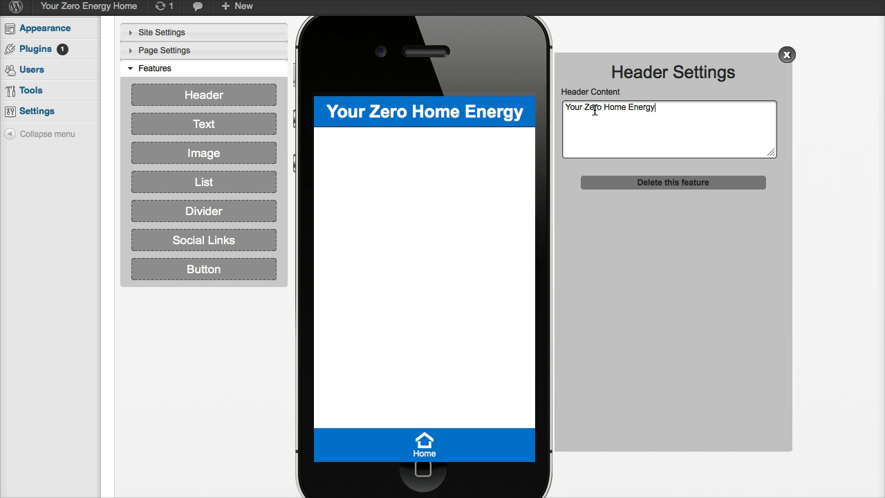
pyautogui.click(629, 112)
pyautogui.press('BackSpace')
pyautogui.press('BackSpace')
pyautogui.press('BackSpace')
pyautogui.press('BackSpace')
pyautogui.press('BackSpace')
pyautogui.press('BackSpace')
pyautogui.press('BackSpace')
pyautogui.press('BackSpace')
pyautogui.press('BackSpace')
pyautogui.press('BackSpace')
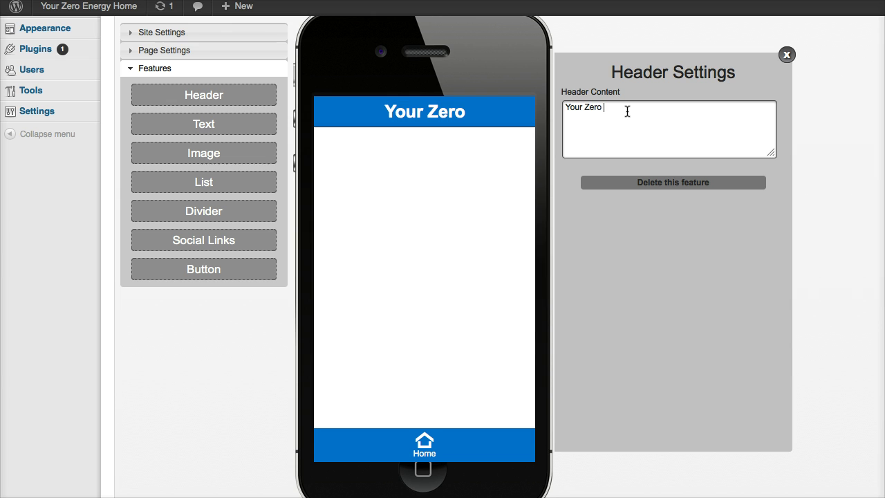
pyautogui.write('Energy ')
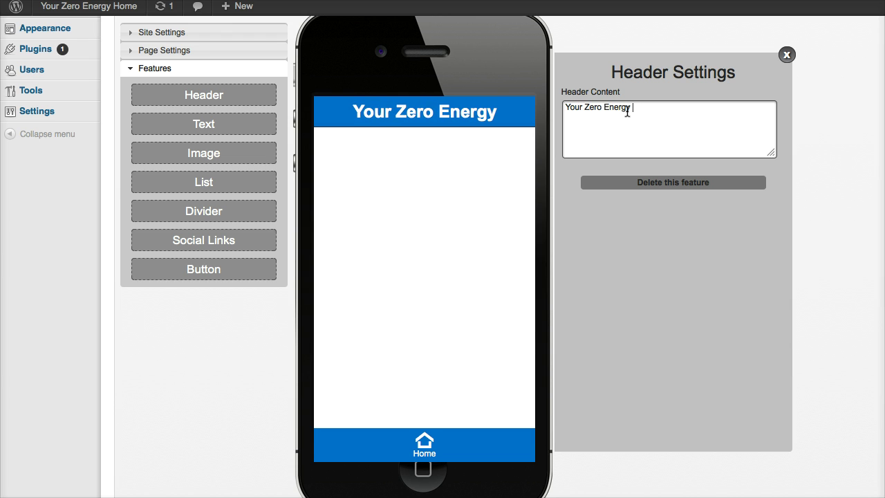
pyautogui.write('Home')
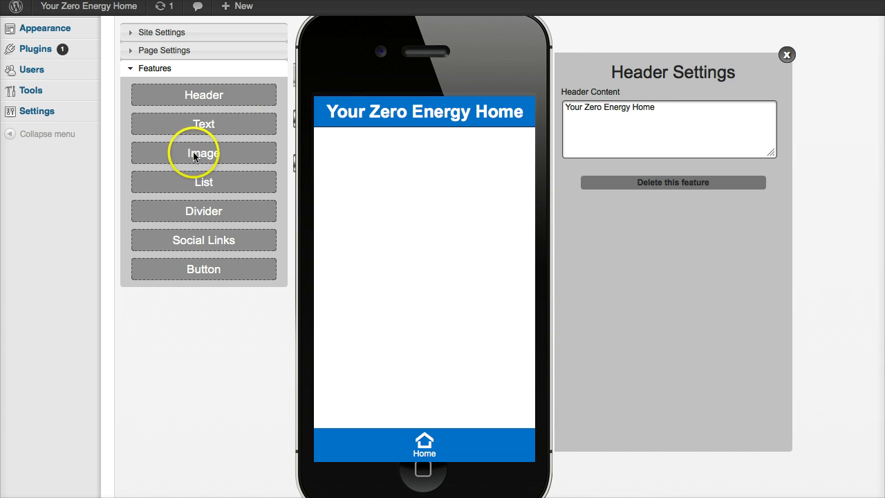
# Add an Image block with the dollar-and-scissors picture under the header, and a Text block below.
pyautogui.moveTo(193, 155); pyautogui.dragTo(377, 149)
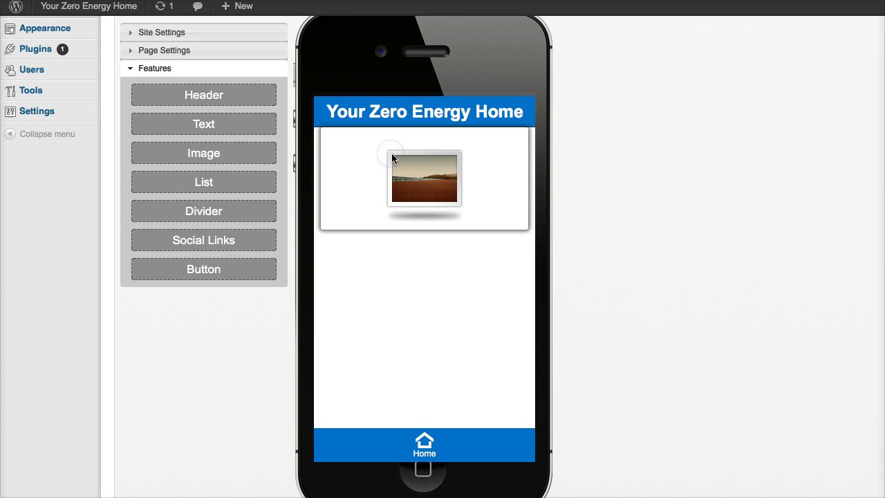
pyautogui.click(392, 158)
pyautogui.click(601, 98)
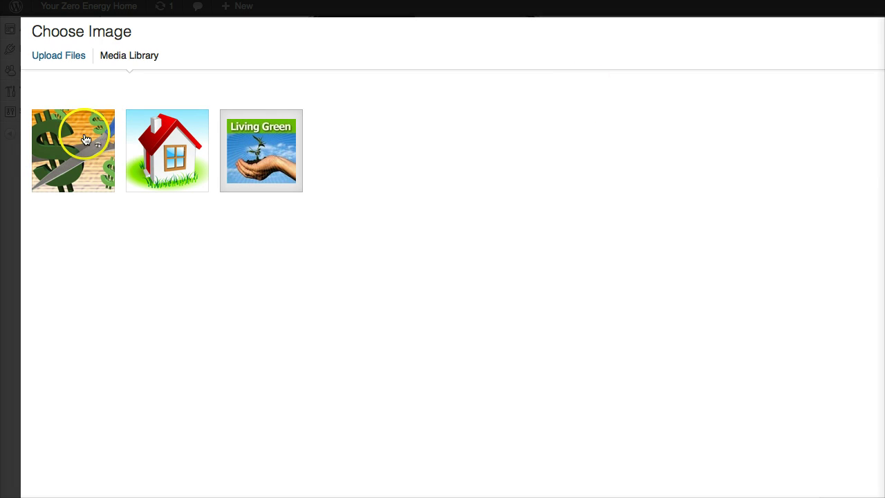
pyautogui.click(41, 147)
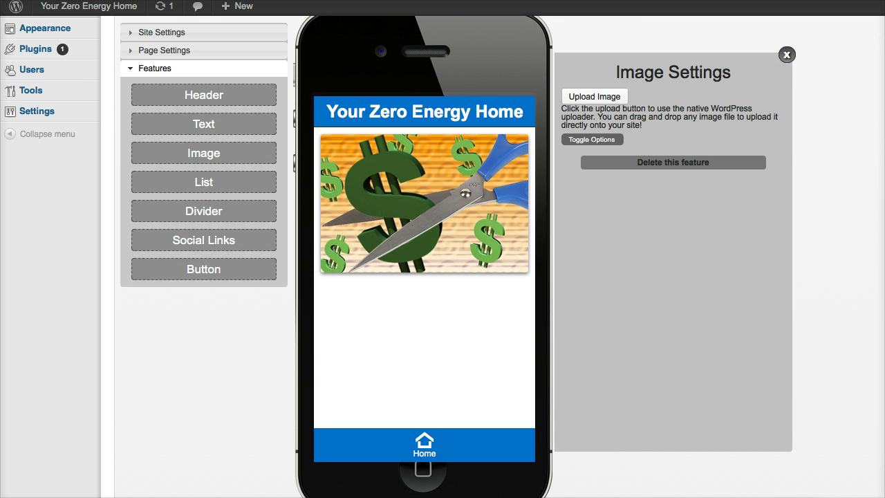
pyautogui.click(853, 299)
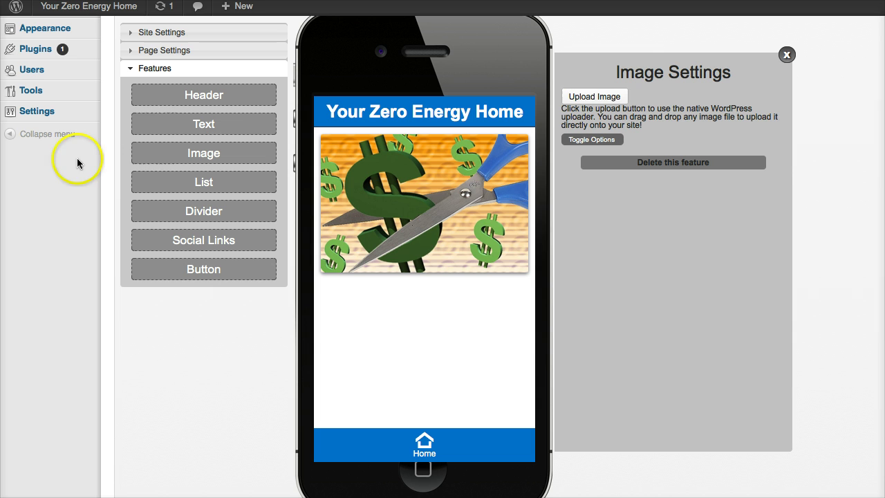
pyautogui.moveTo(161, 126)
pyautogui.mouseDown()
pyautogui.moveTo(382, 331)
pyautogui.moveTo(341, 302)
pyautogui.mouseUp()
# Replace the text block's placeholder with the pasted solar and geothermal ZERO-cost paragraph.
pyautogui.click(519, 389)
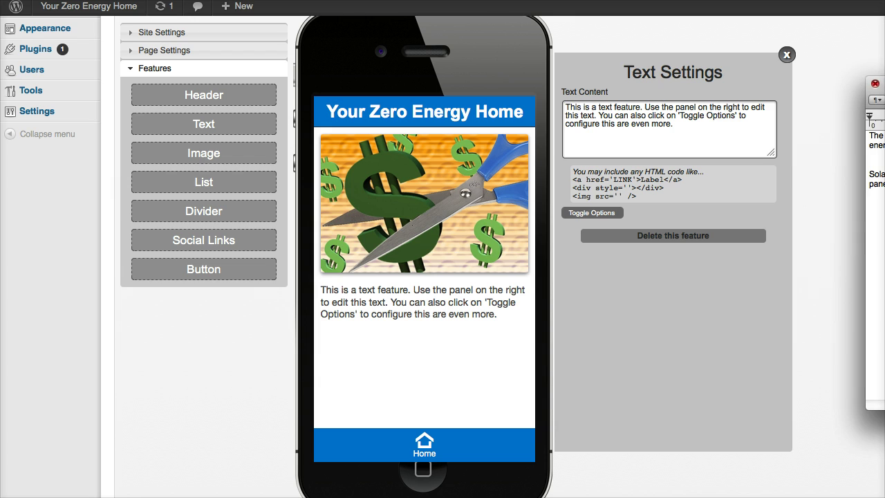
pyautogui.moveTo(869, 135); pyautogui.dragTo(881, 146)
pyautogui.click(567, 110)
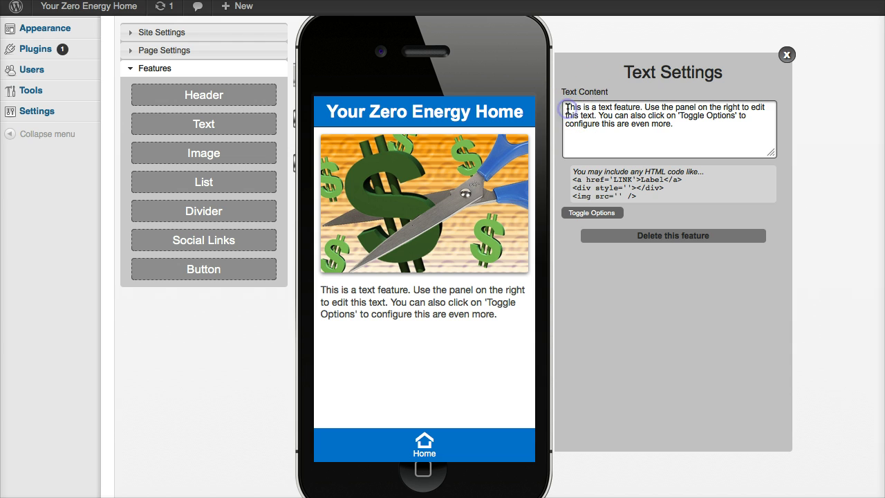
pyautogui.moveTo(567, 109); pyautogui.dragTo(674, 124)
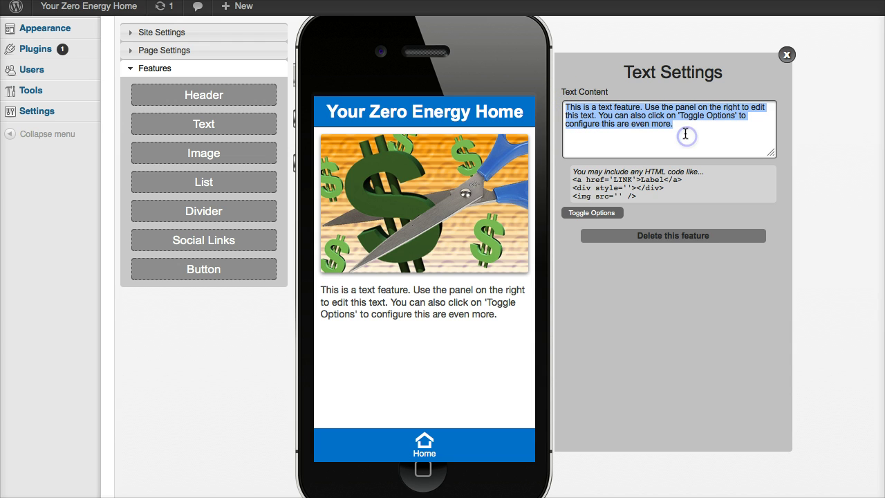
pyautogui.press('BackSpace')
pyautogui.moveTo(618, 118); pyautogui.dragTo(575, 112)
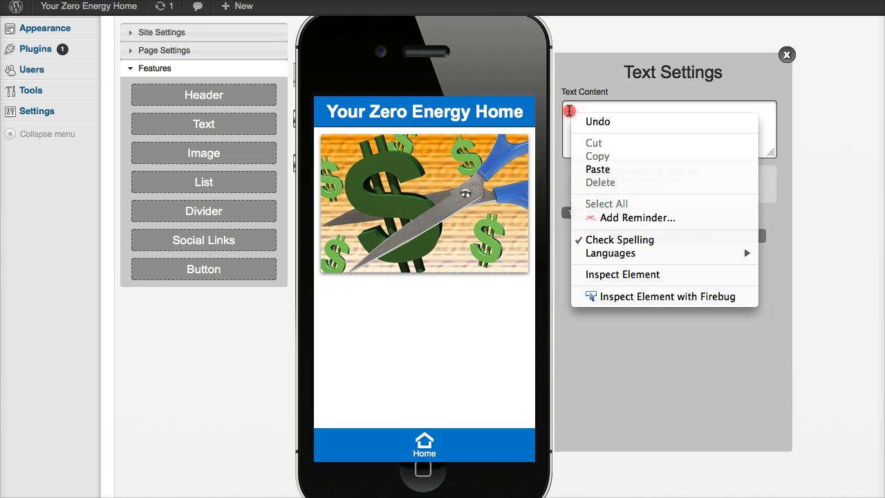
pyautogui.click(594, 168)
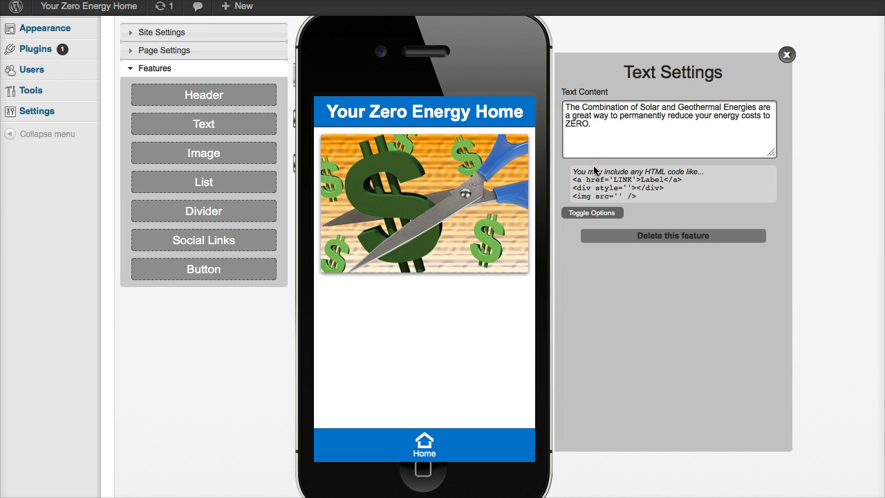
pyautogui.click(592, 213)
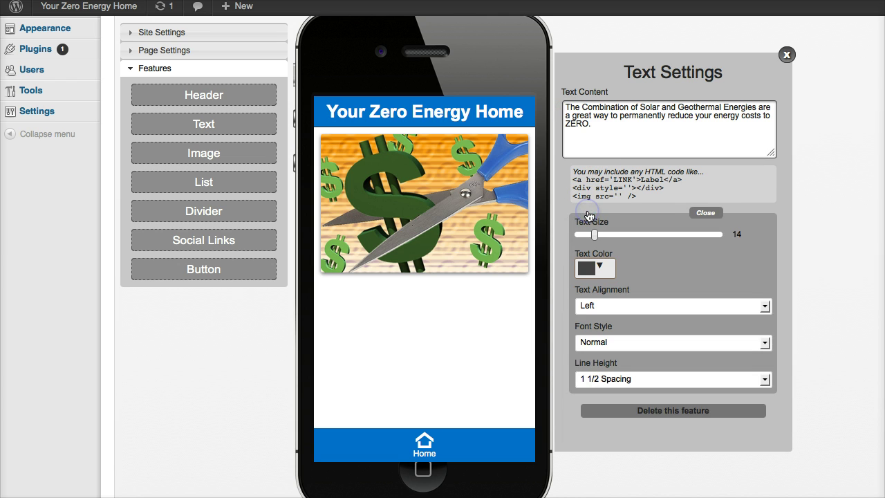
pyautogui.click(619, 141)
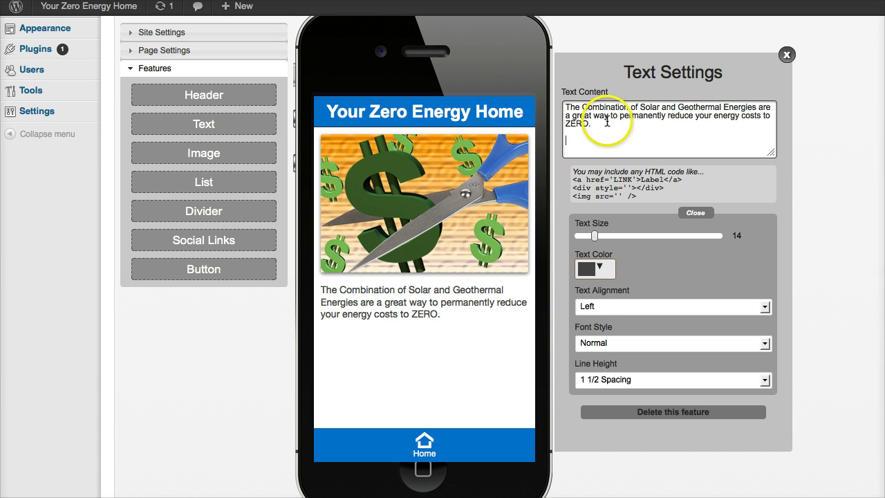
# Make the paragraph black, bold, and enlarge its text to size 20.
pyautogui.click(600, 269)
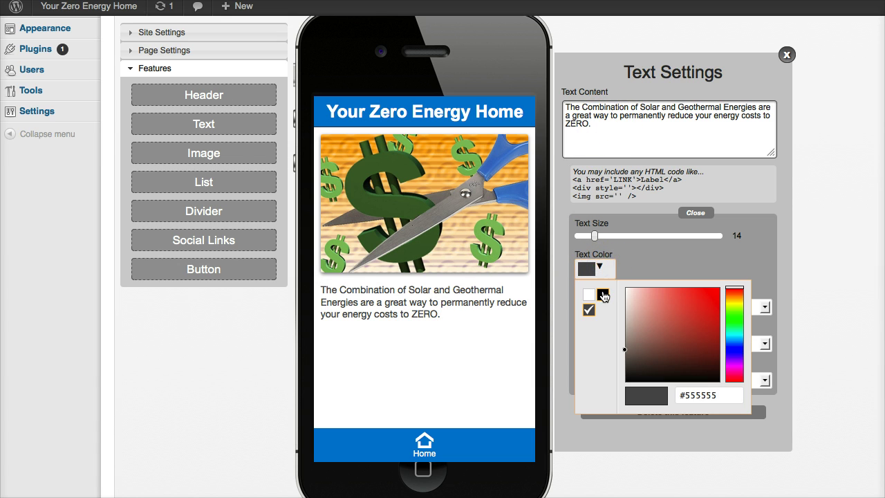
pyautogui.click(602, 295)
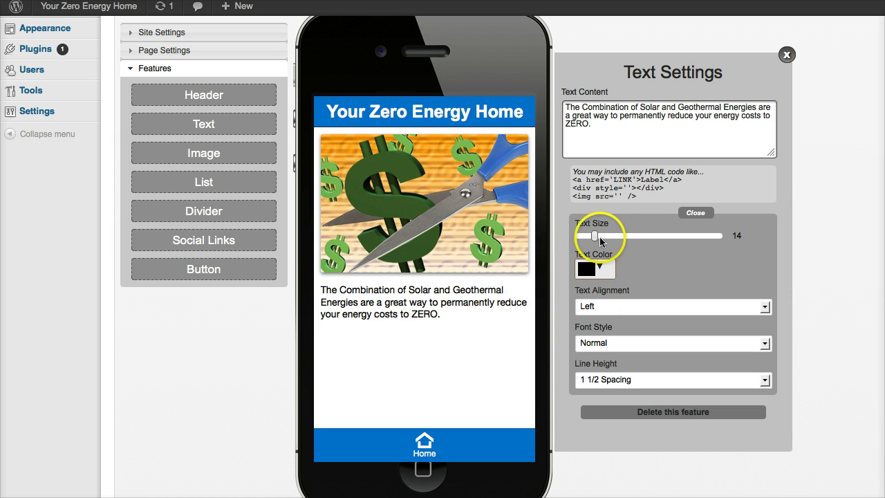
pyautogui.moveTo(595, 236)
pyautogui.mouseDown()
pyautogui.moveTo(626, 237)
pyautogui.moveTo(617, 237)
pyautogui.mouseUp()
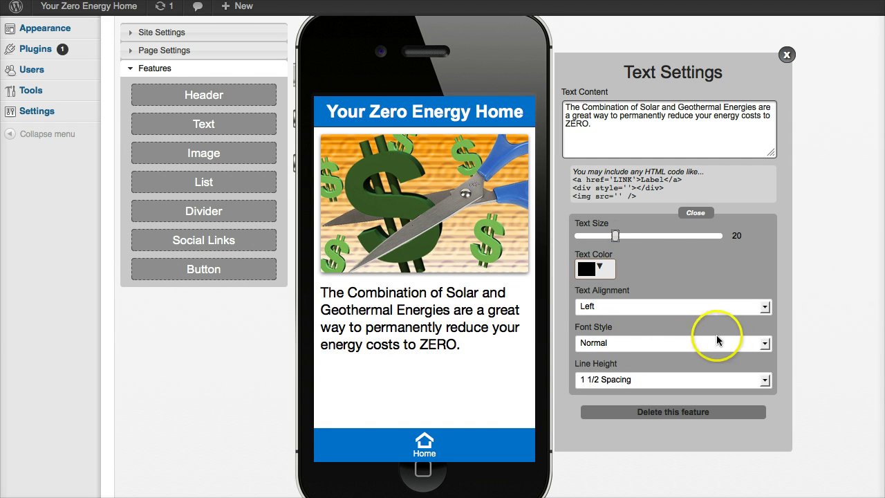
pyautogui.click(761, 344)
pyautogui.click(758, 367)
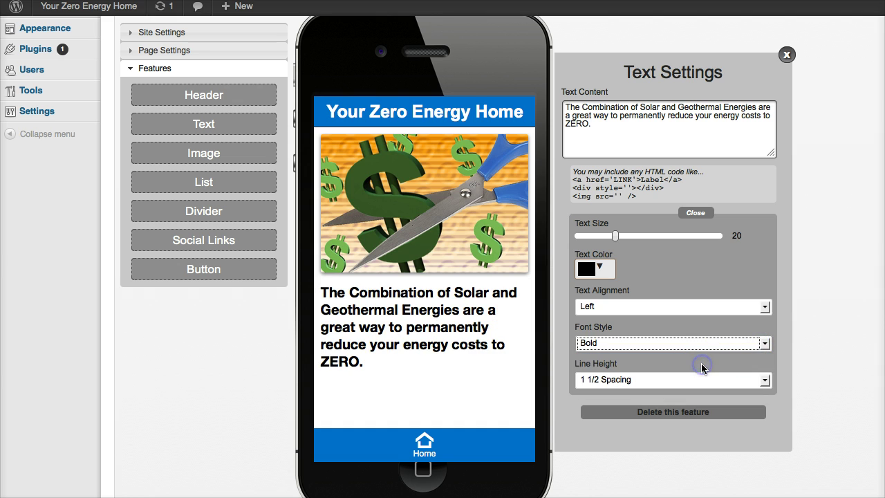
# Try each line height option and settle on Slight line spacing for the paragraph.
pyautogui.click(761, 379)
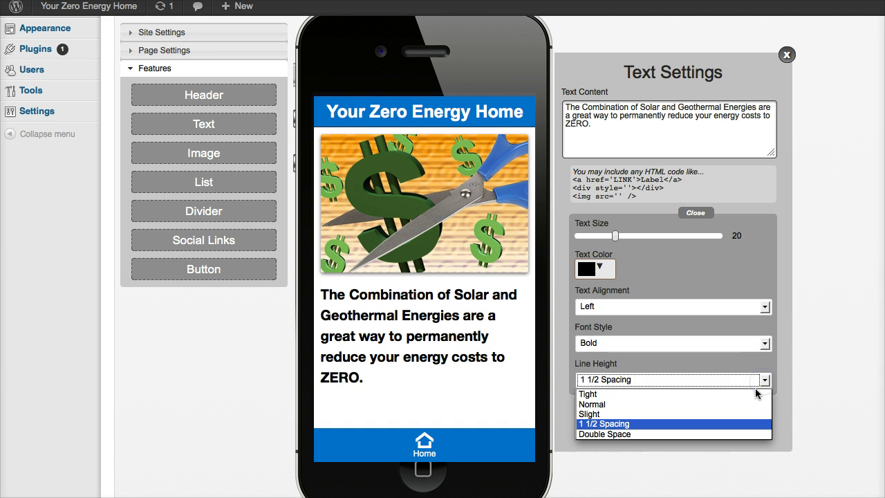
pyautogui.click(752, 394)
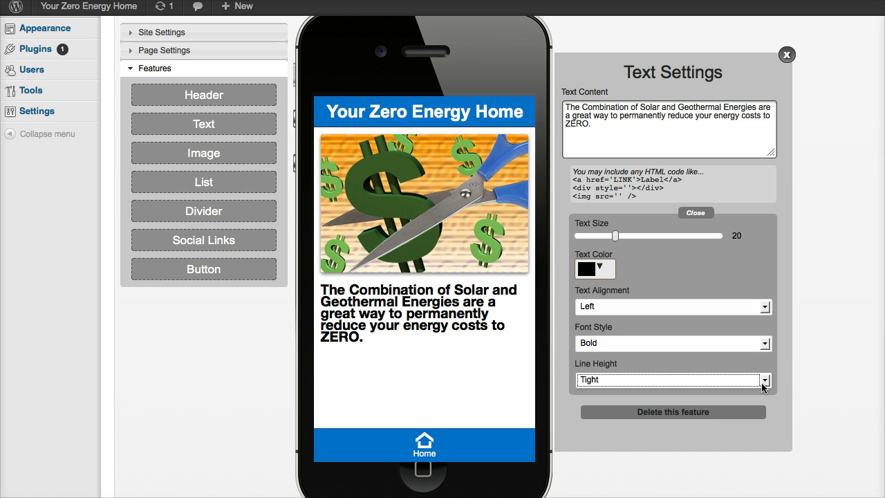
pyautogui.click(763, 381)
pyautogui.click(742, 403)
pyautogui.click(760, 385)
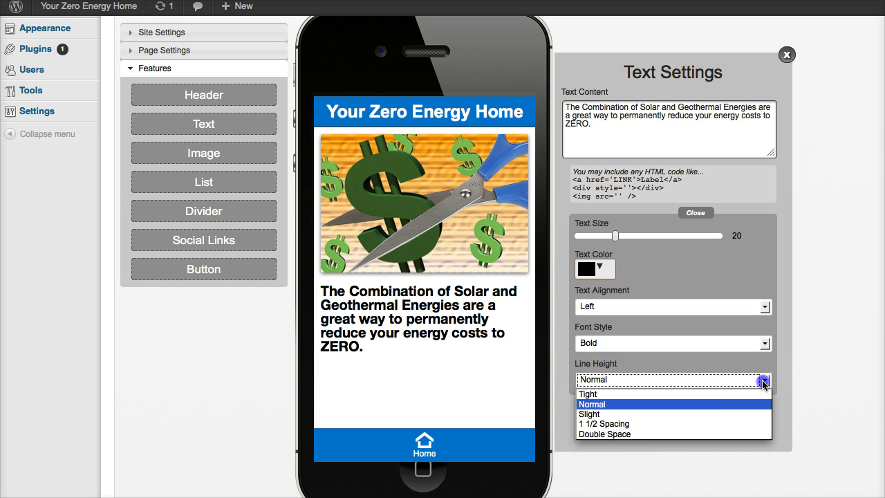
pyautogui.click(741, 409)
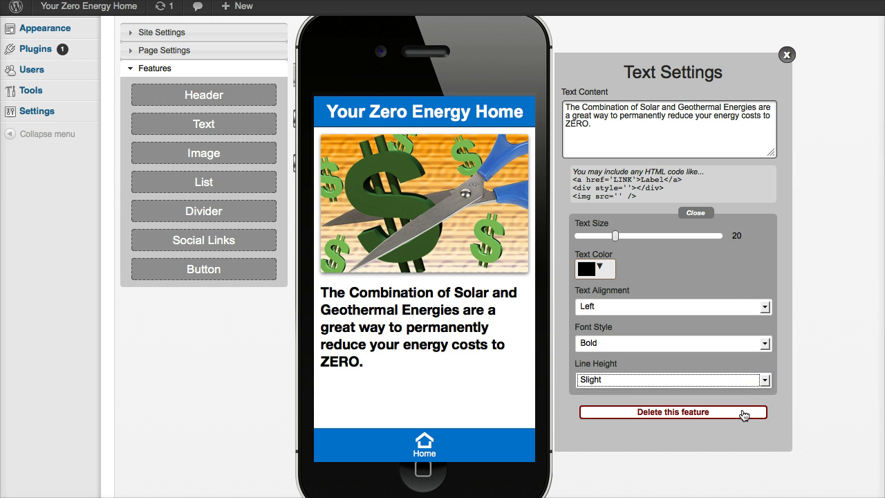
pyautogui.click(763, 381)
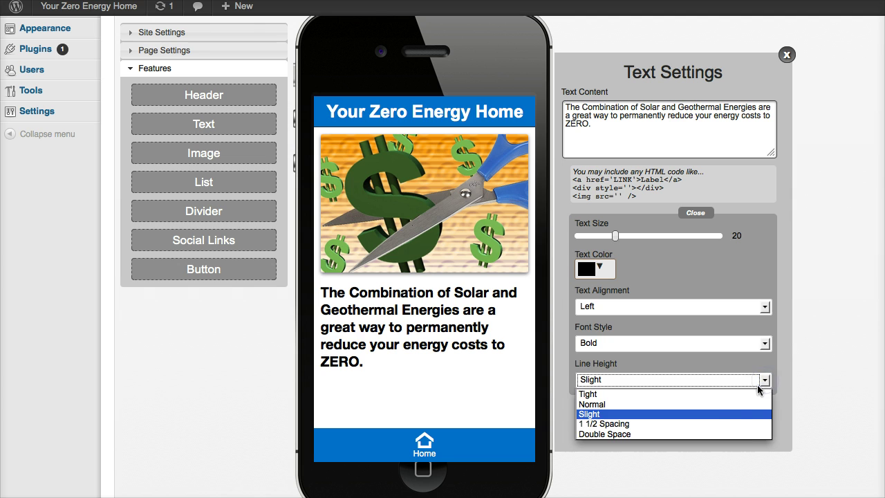
pyautogui.click(725, 434)
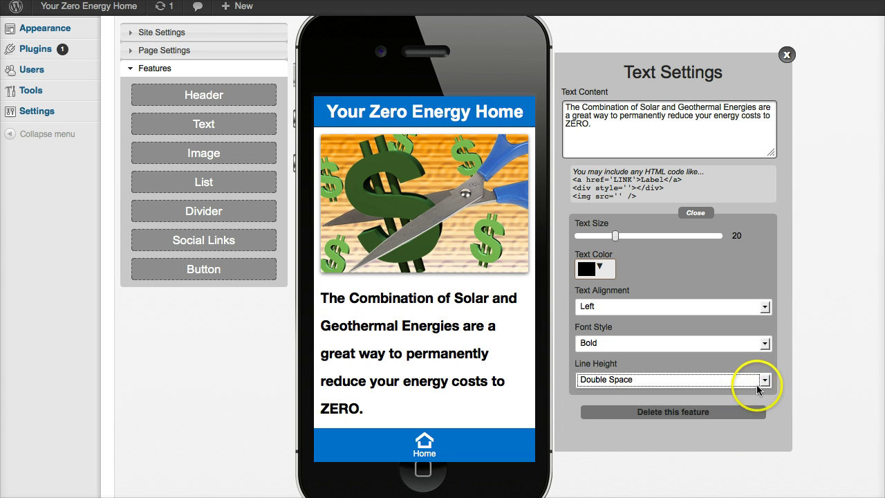
pyautogui.click(761, 381)
pyautogui.click(736, 420)
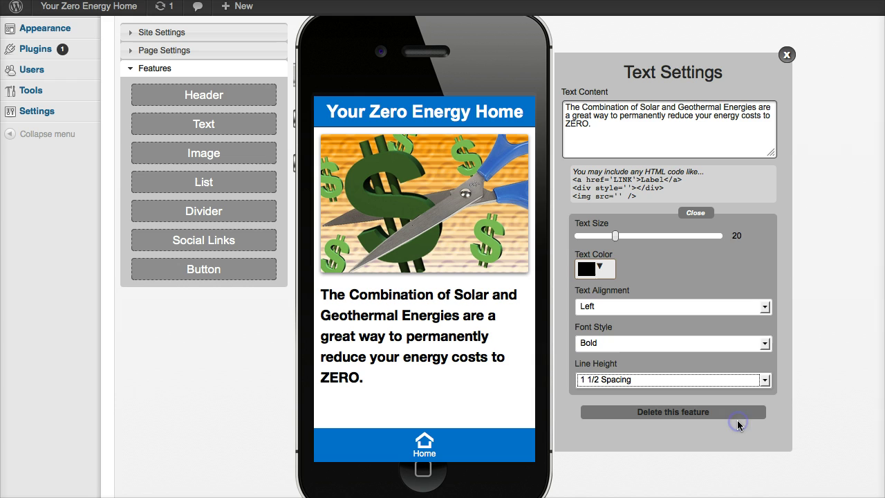
pyautogui.click(759, 379)
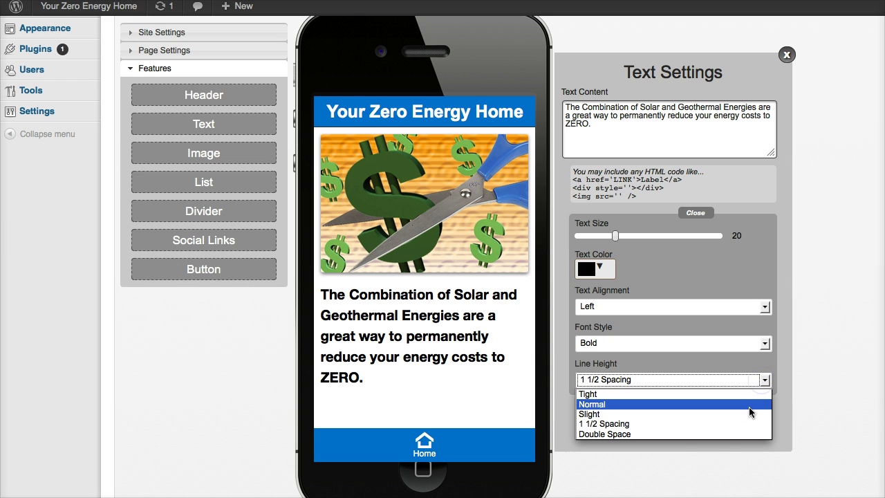
pyautogui.click(751, 414)
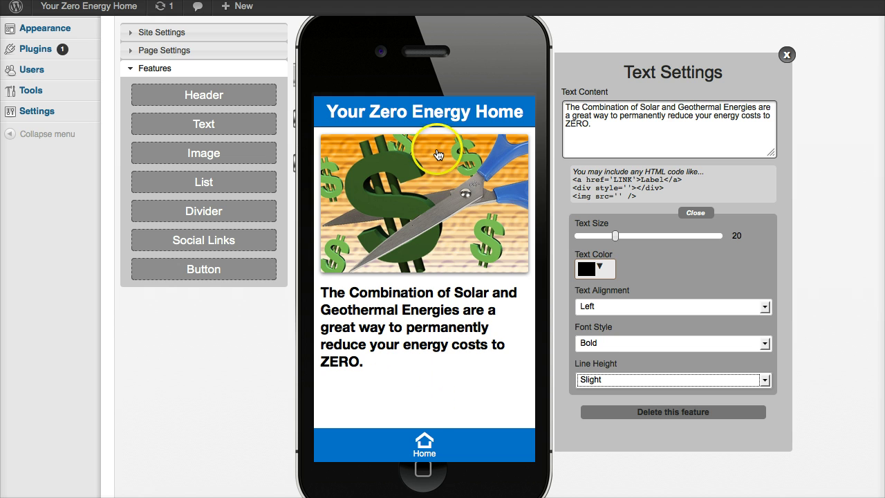
# Publish the mobile site and add a new blank second page.
pyautogui.scroll(2, 245, 358)
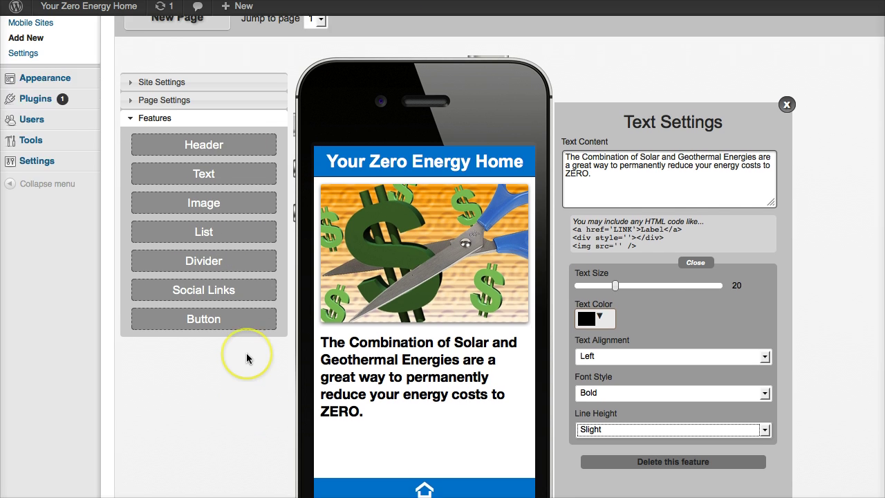
pyautogui.scroll(2, 241, 357)
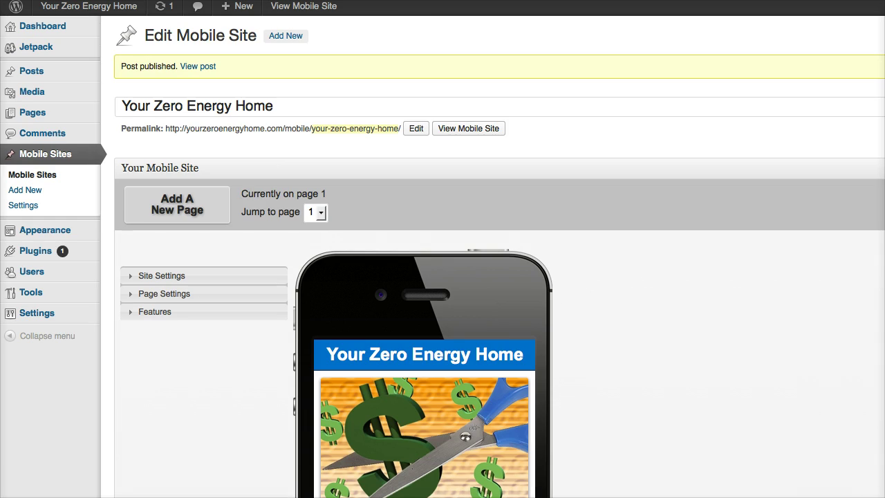
pyautogui.click(196, 205)
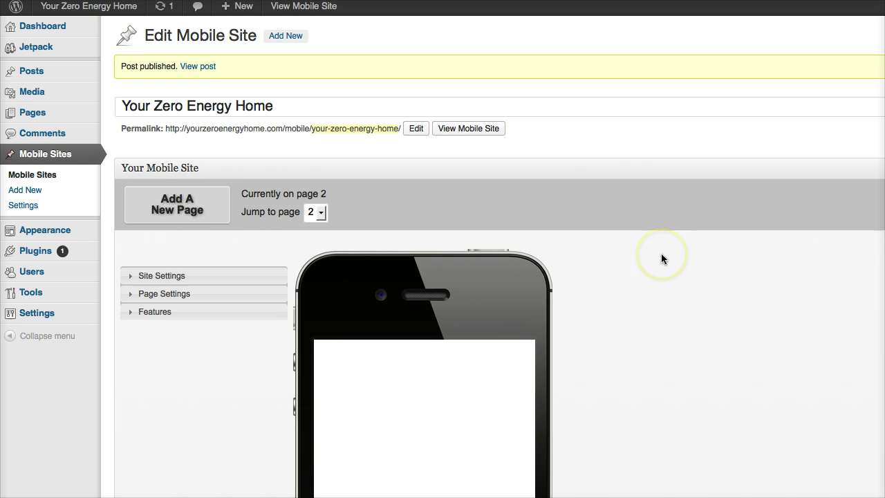
# Expand the Site Settings and Features panels to list the available blocks.
pyautogui.scroll(-5, 661, 254)
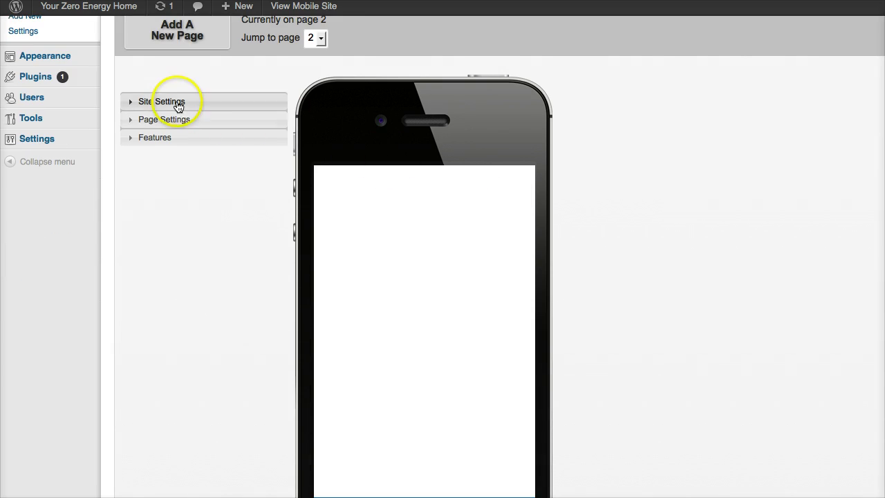
pyautogui.click(164, 101)
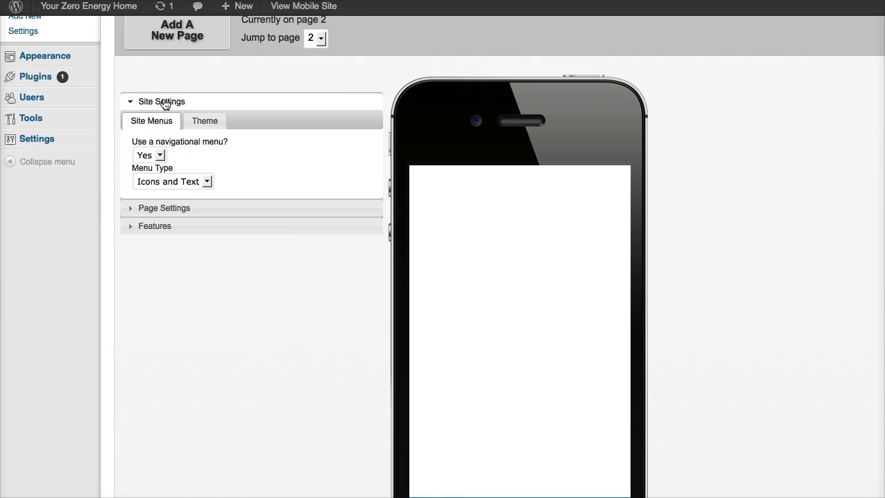
pyautogui.click(163, 102)
pyautogui.click(150, 137)
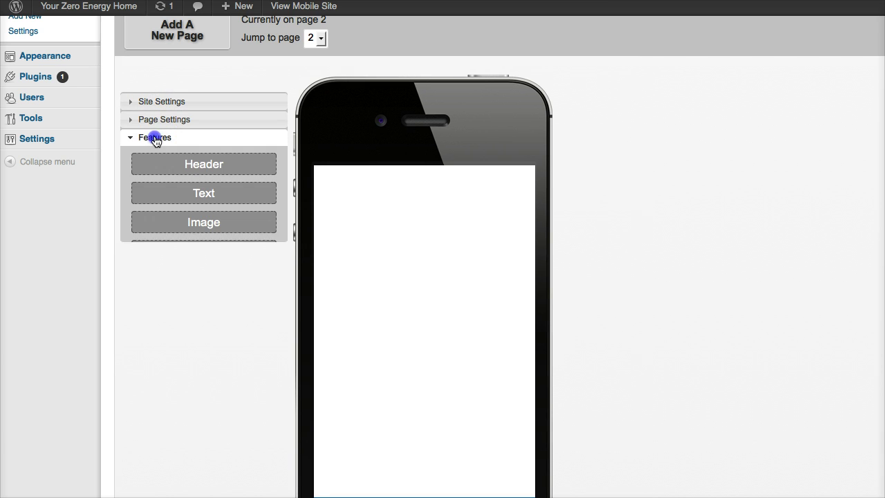
# Place a Header block at the top of page 2 with the text 'Solar'.
pyautogui.moveTo(187, 164); pyautogui.dragTo(366, 177)
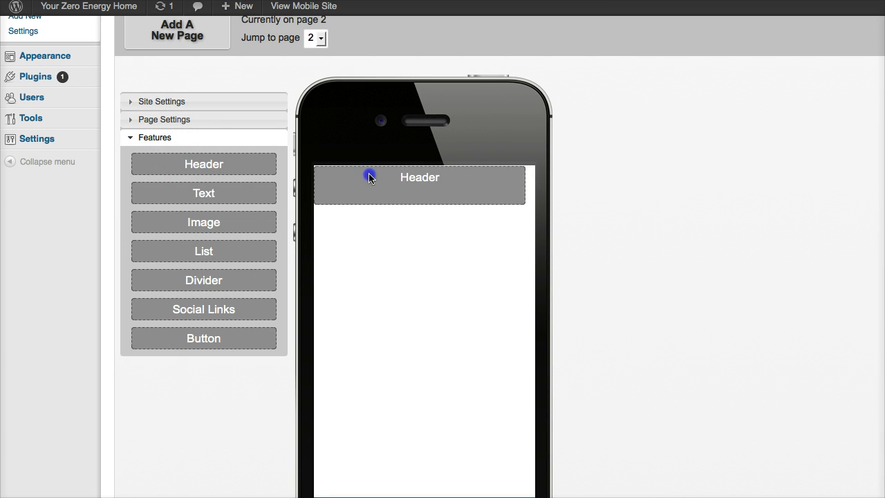
pyautogui.click(459, 183)
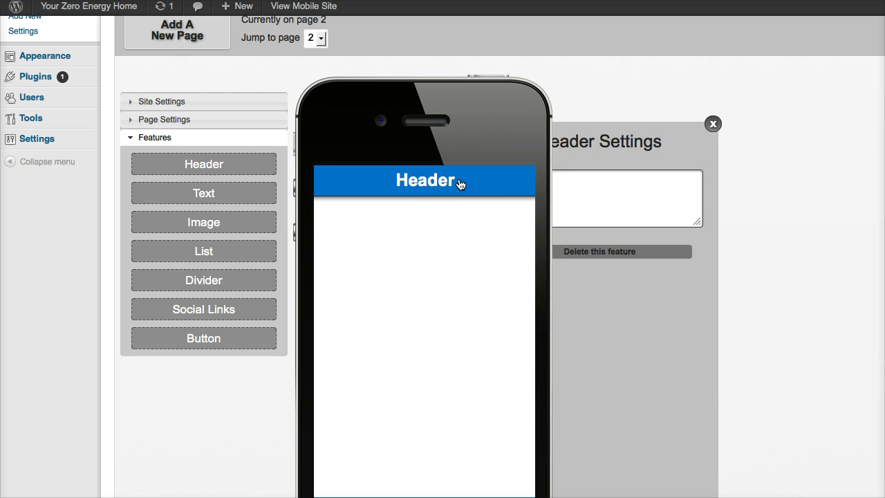
pyautogui.click(443, 181)
pyautogui.click(600, 179)
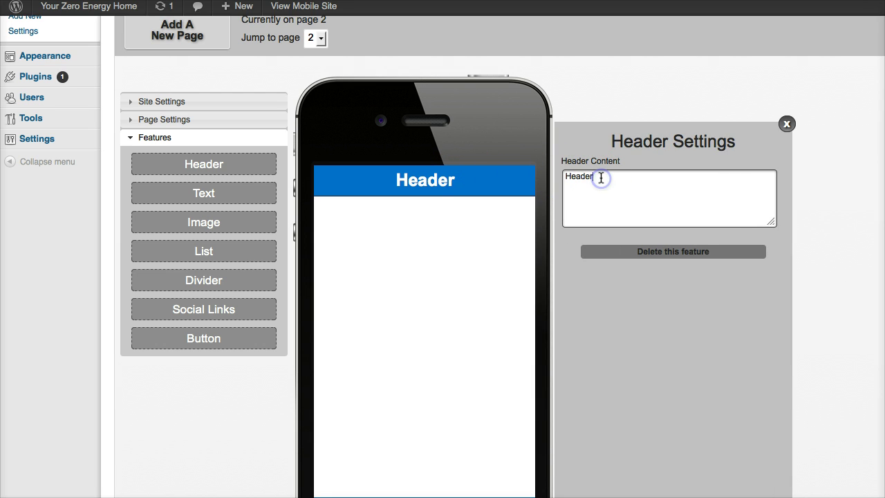
pyautogui.press('BackSpace')
pyautogui.press('BackSpace')
pyautogui.press('BackSpace')
pyautogui.press('BackSpace')
pyautogui.press('BackSpace')
pyautogui.write('So')
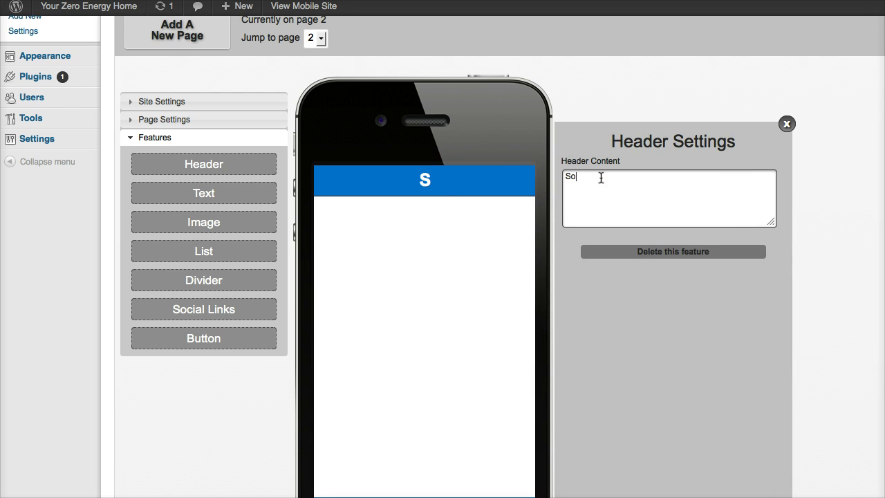
pyautogui.write('lar')
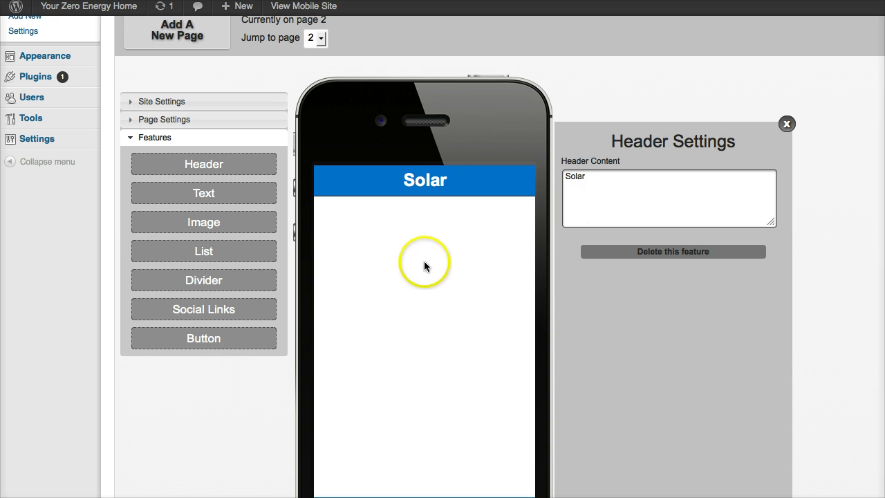
pyautogui.click(208, 231)
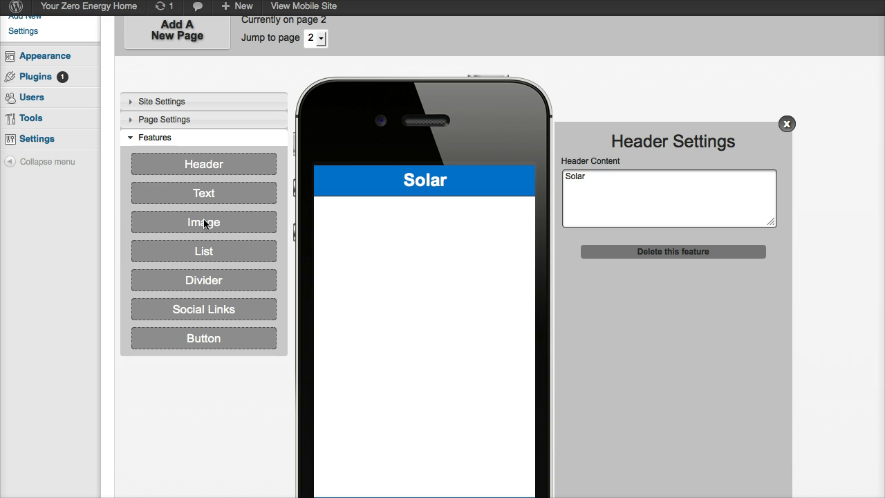
# Add an Image block under the Solar header showing the red-roofed house picture.
pyautogui.moveTo(208, 226); pyautogui.dragTo(390, 228)
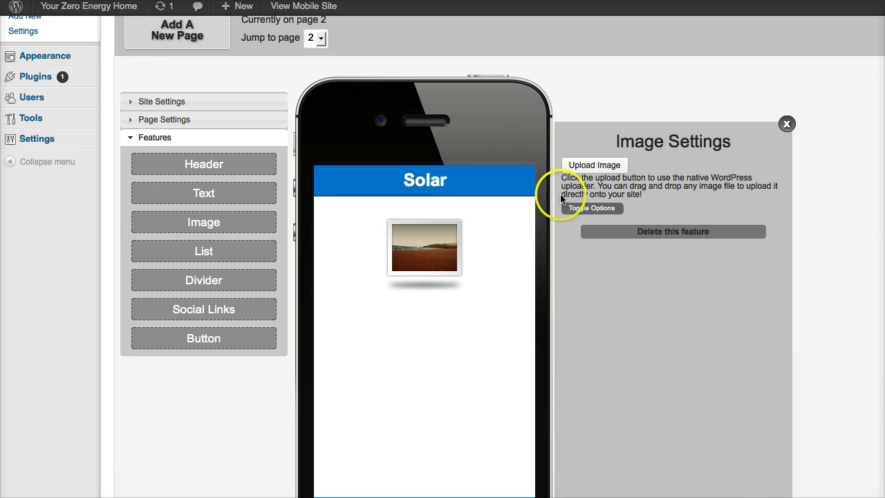
pyautogui.click(599, 166)
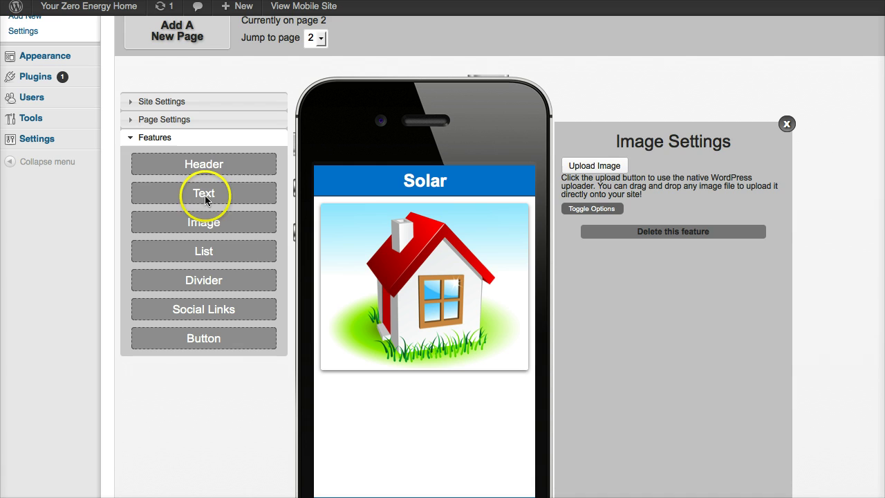
# Add a Text block below the house picture and clear its placeholder text.
pyautogui.moveTo(205, 195); pyautogui.dragTo(385, 415)
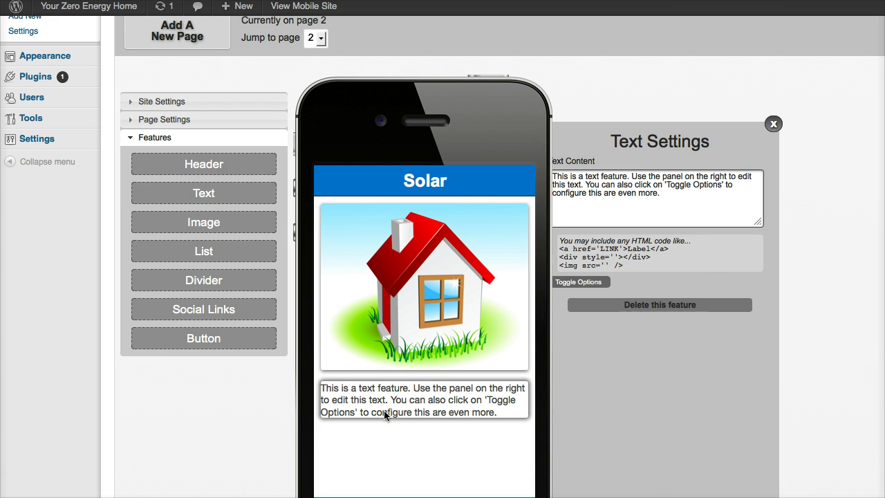
pyautogui.click(405, 414)
pyautogui.click(587, 183)
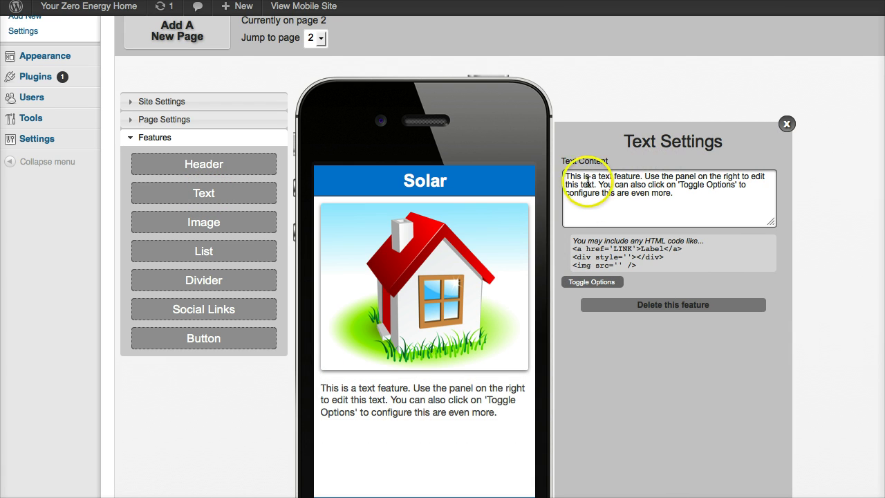
pyautogui.tripleClick(642, 194)
pyautogui.press('BackSpace')
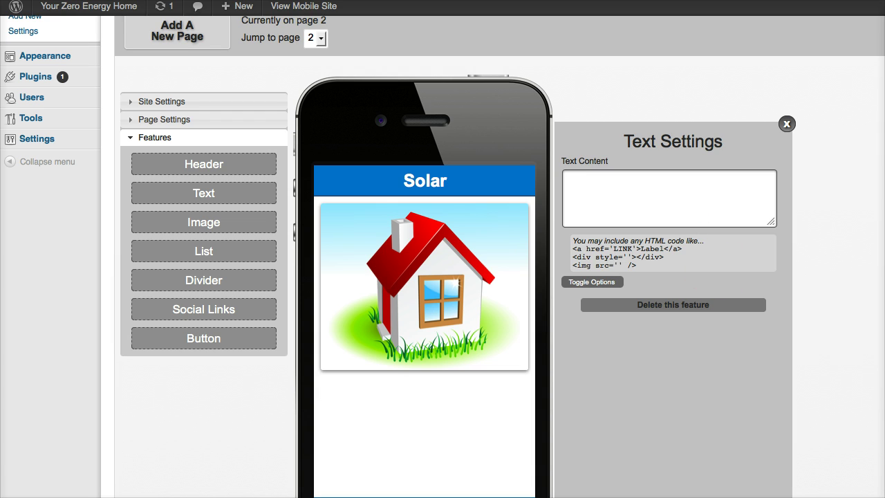
# Paste the solar paragraph about 25-year panel guarantees into the text block.
pyautogui.click(871, 177)
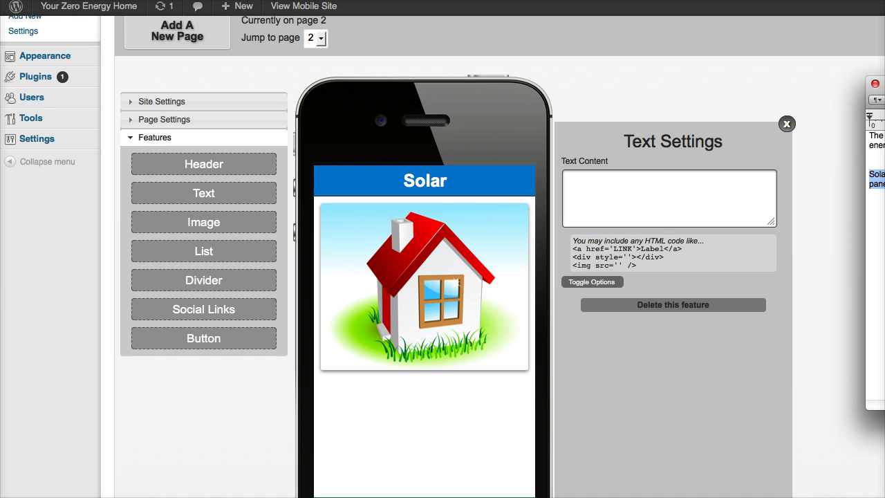
pyautogui.rightClick(569, 180)
pyautogui.click(598, 235)
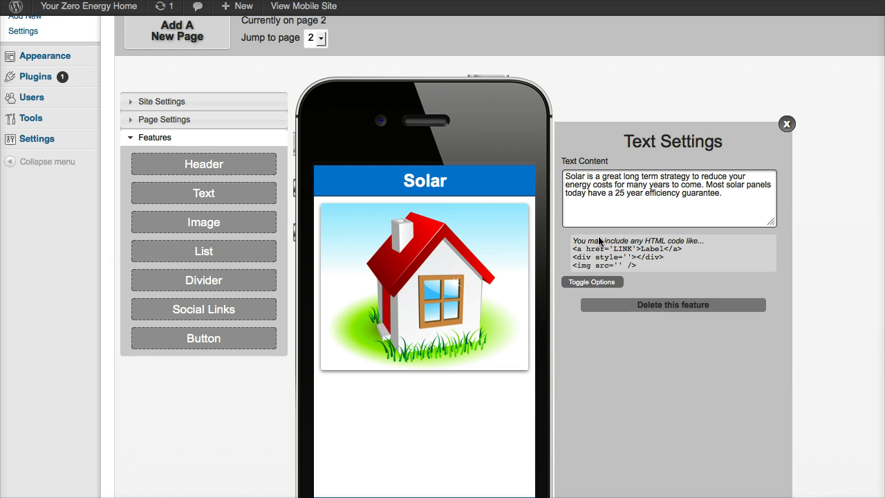
pyautogui.click(687, 329)
pyautogui.press('Return')
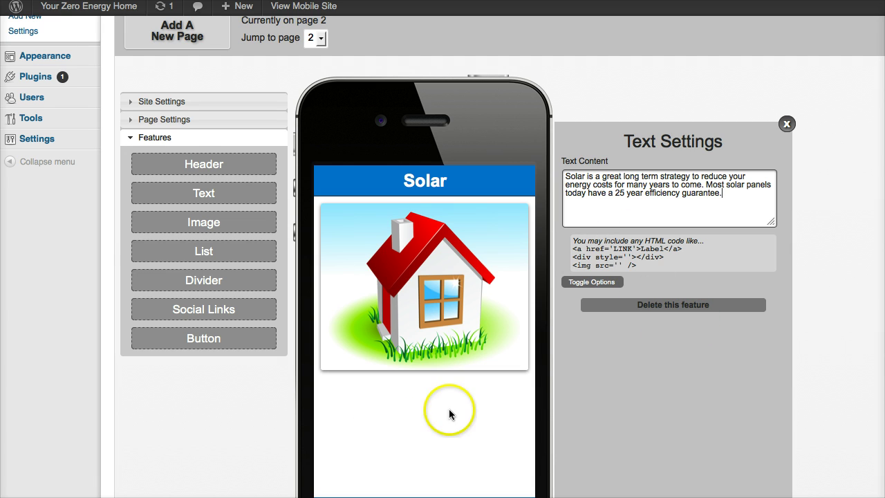
pyautogui.click(503, 408)
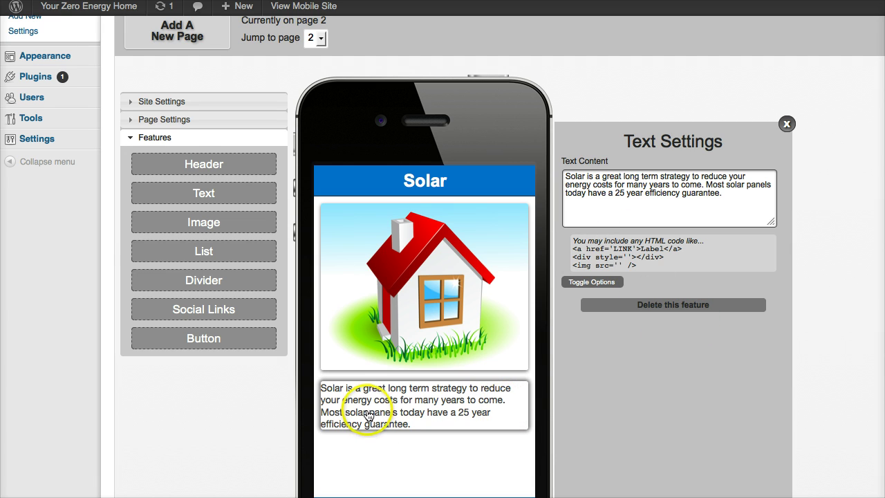
# Format the solar paragraph as size 20, black, bold text.
pyautogui.click(574, 282)
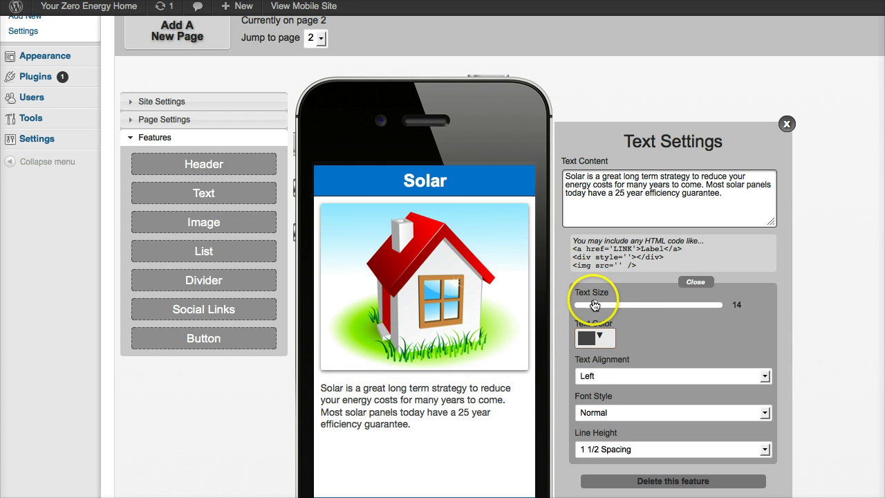
pyautogui.moveTo(594, 305); pyautogui.dragTo(616, 304)
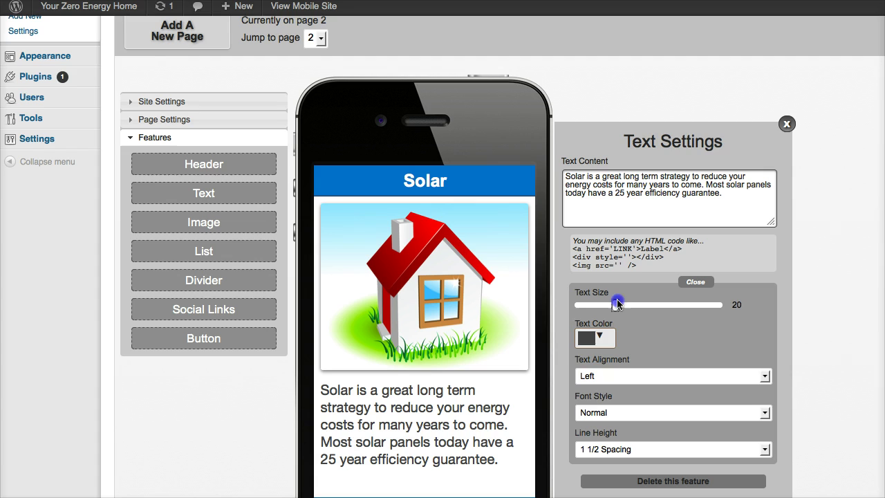
pyautogui.click(598, 337)
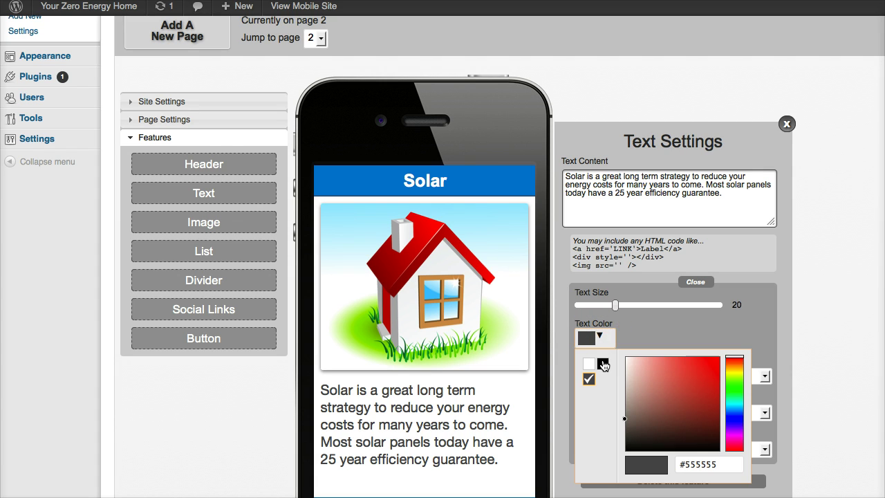
pyautogui.click(602, 364)
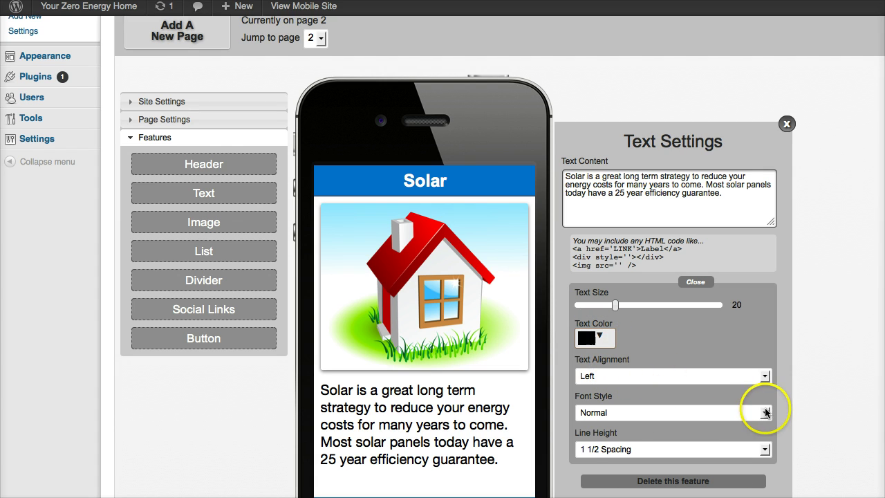
pyautogui.click(765, 412)
pyautogui.click(743, 436)
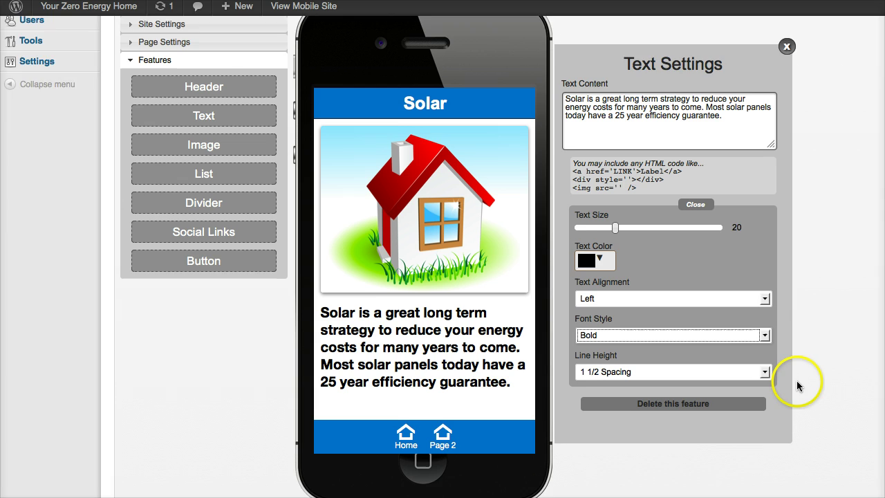
pyautogui.scroll(-5, 796, 383)
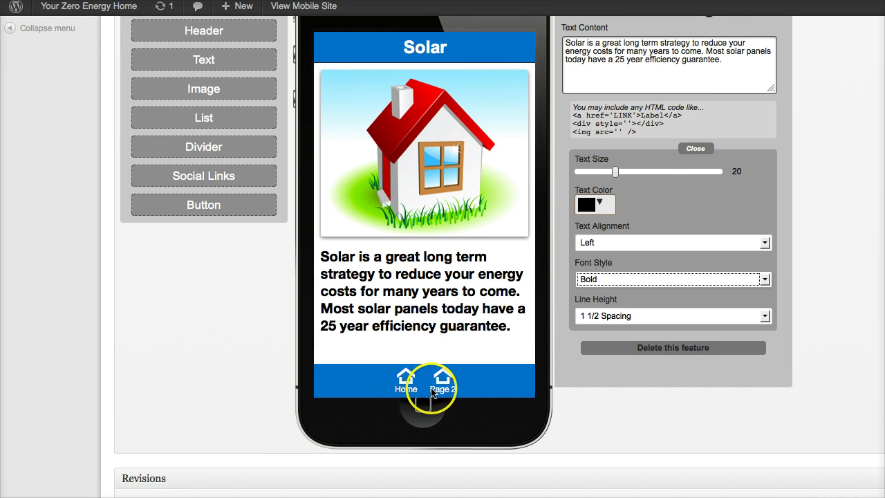
pyautogui.scroll(5, 169, 321)
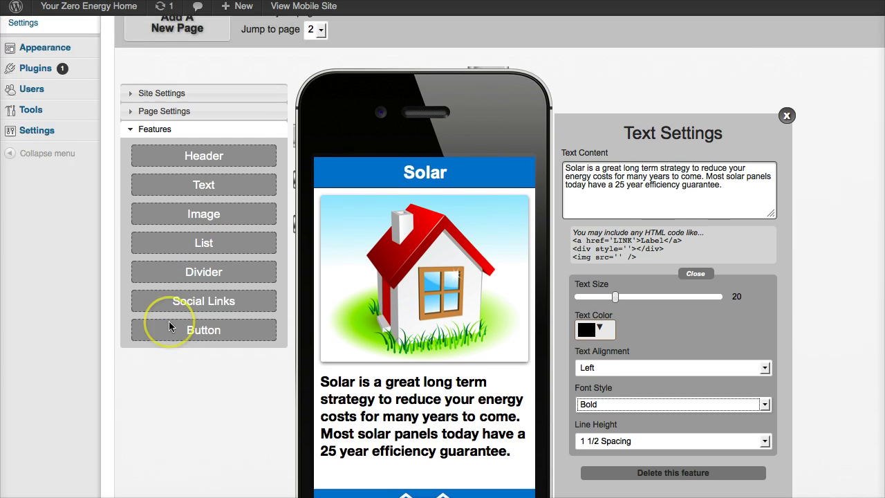
# Retitle page 2 'Solar' and set its menu icon to Loading.
pyautogui.click(165, 119)
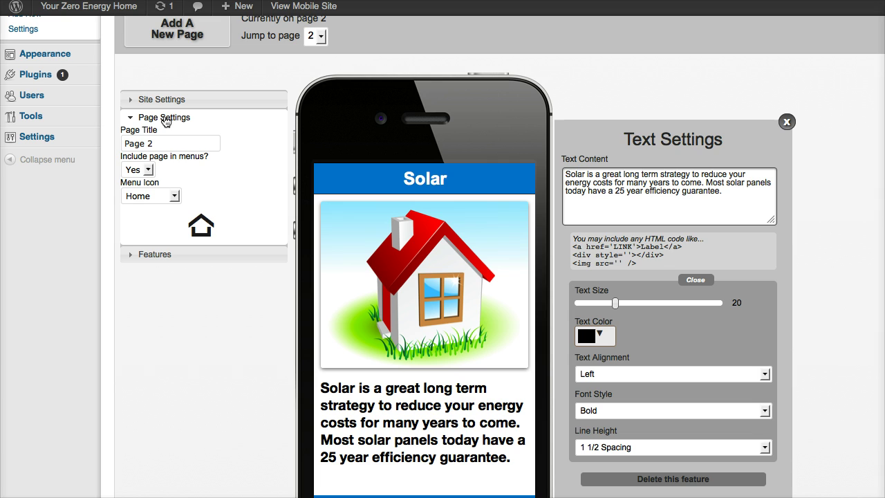
pyautogui.click(161, 142)
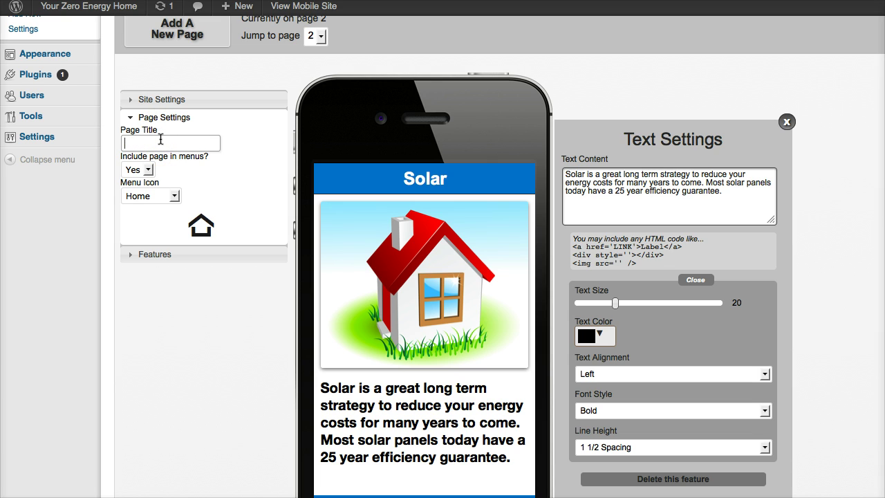
pyautogui.write('Solar')
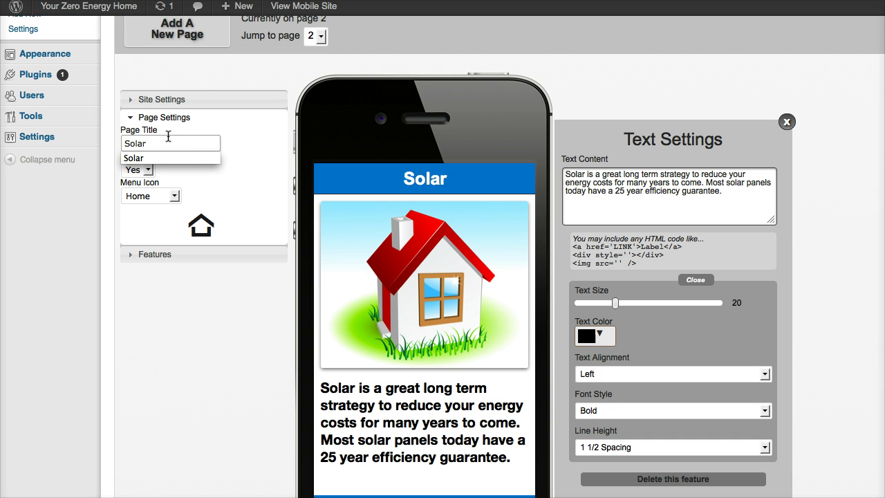
pyautogui.click(225, 171)
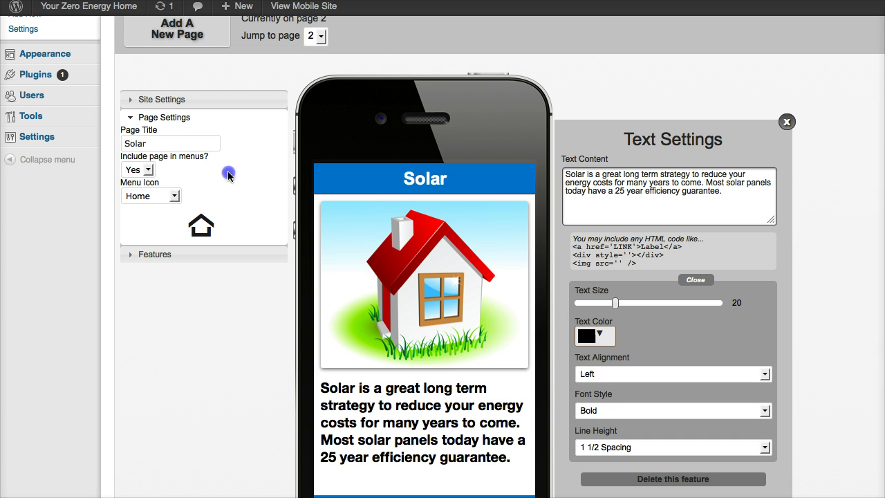
pyautogui.click(174, 198)
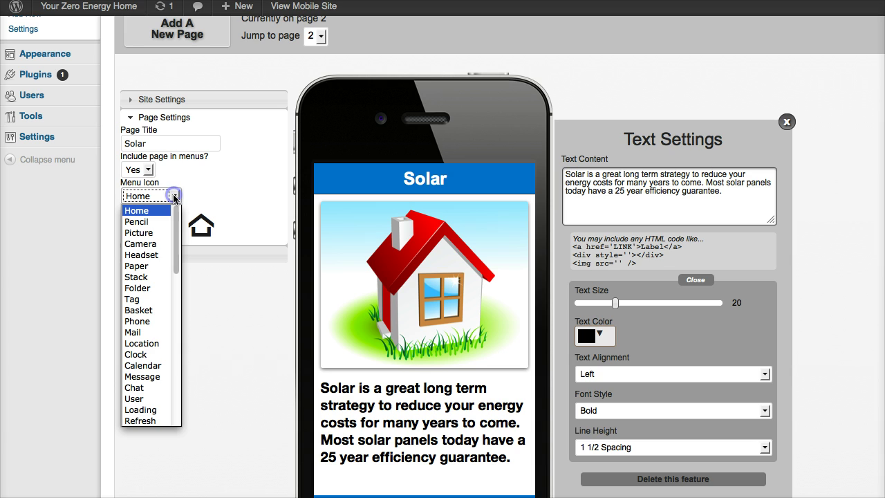
pyautogui.click(140, 409)
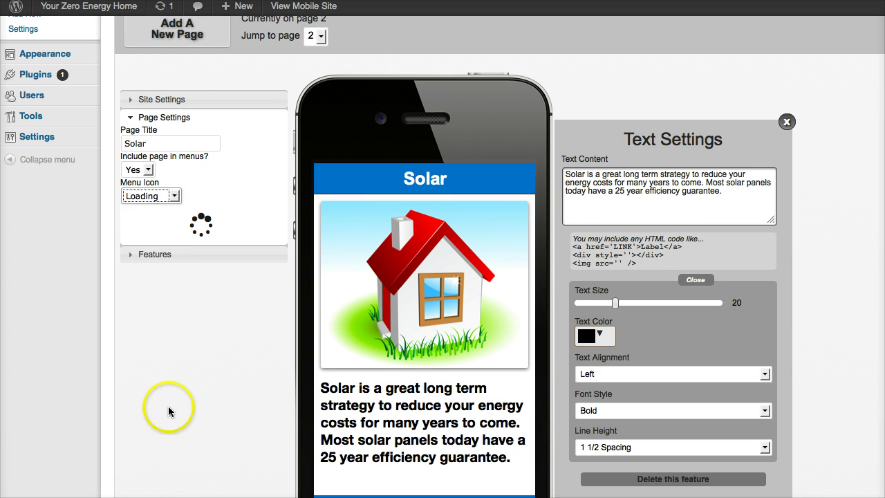
# Scroll through the editor back to the Home page, whose menu lists Home and Solar.
pyautogui.scroll(-4, 168, 405)
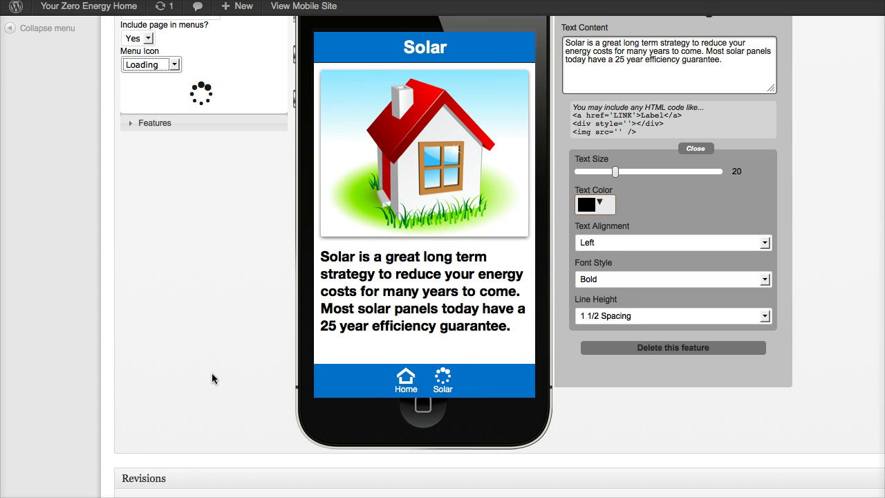
pyautogui.scroll(5, 212, 373)
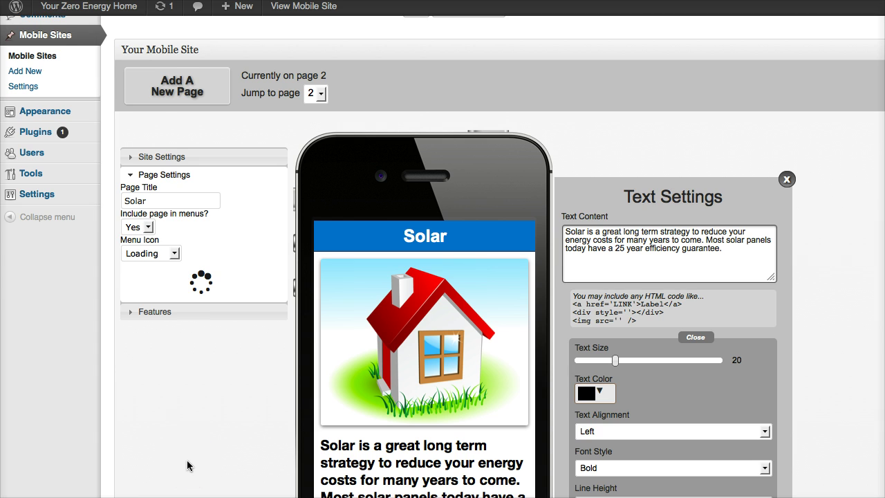
pyautogui.scroll(-1, 186, 465)
pyautogui.scroll(-2, 186, 465)
pyautogui.scroll(-2, 187, 465)
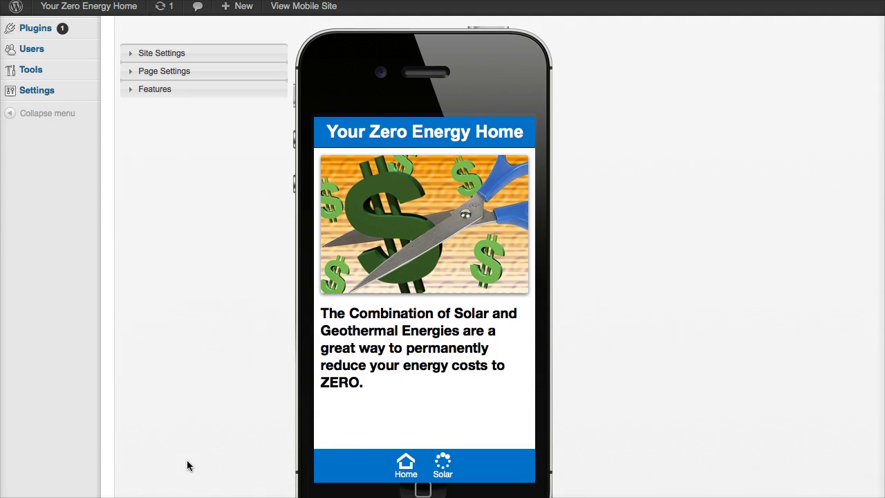
pyautogui.scroll(-1, 187, 465)
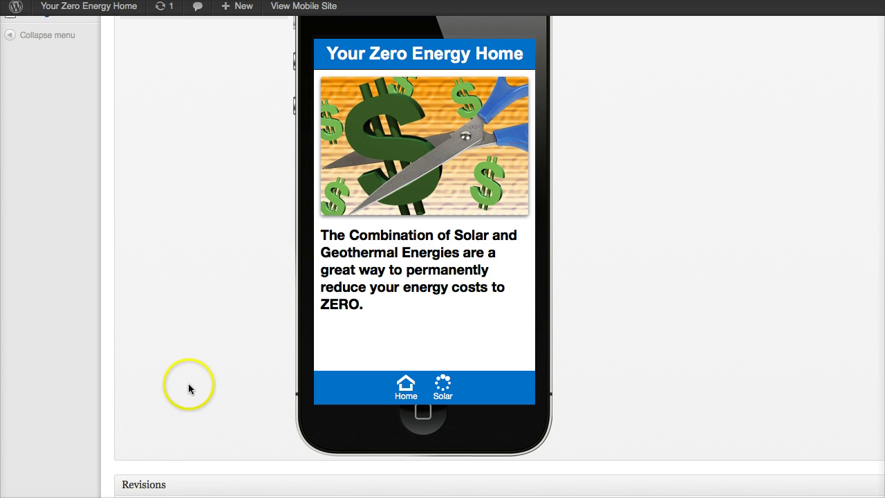
pyautogui.scroll(-1, 189, 389)
pyautogui.scroll(3, 189, 389)
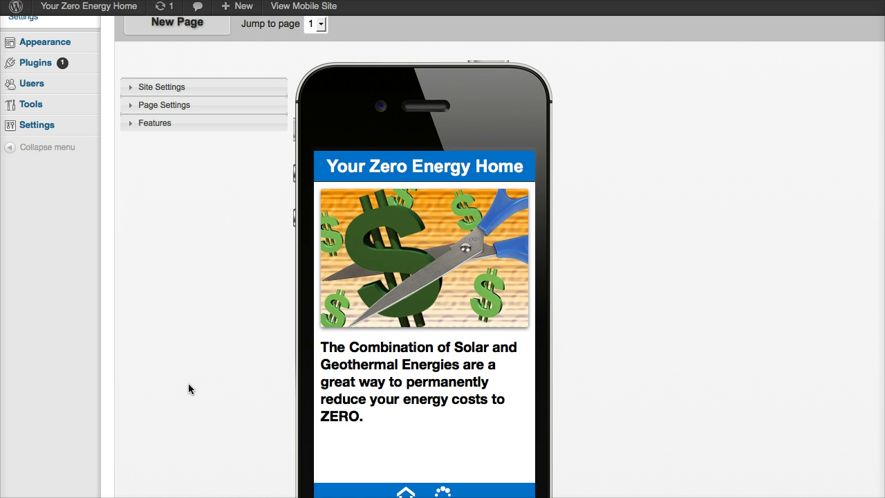
pyautogui.scroll(2, 189, 389)
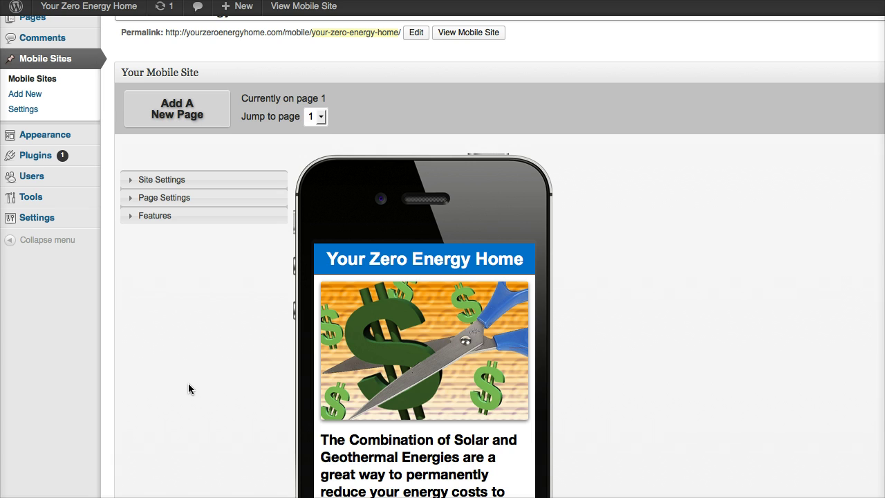